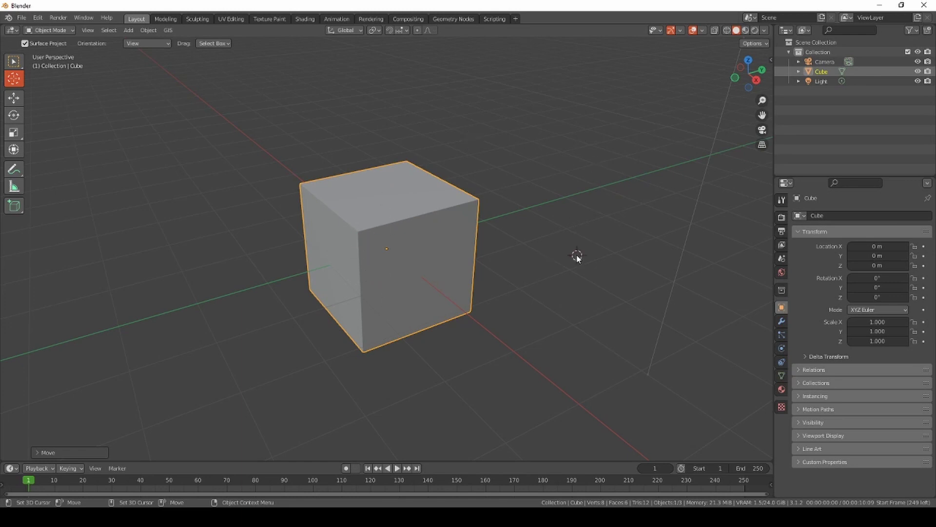
# Place the 3D cursor at several free points around the cube
pyautogui.click(419, 80)
pyautogui.click(226, 232)
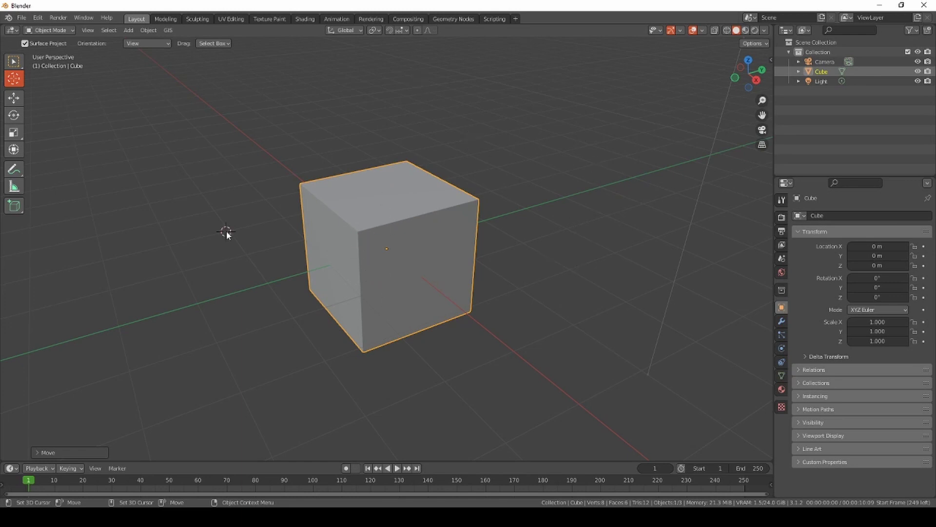
pyautogui.click(548, 187)
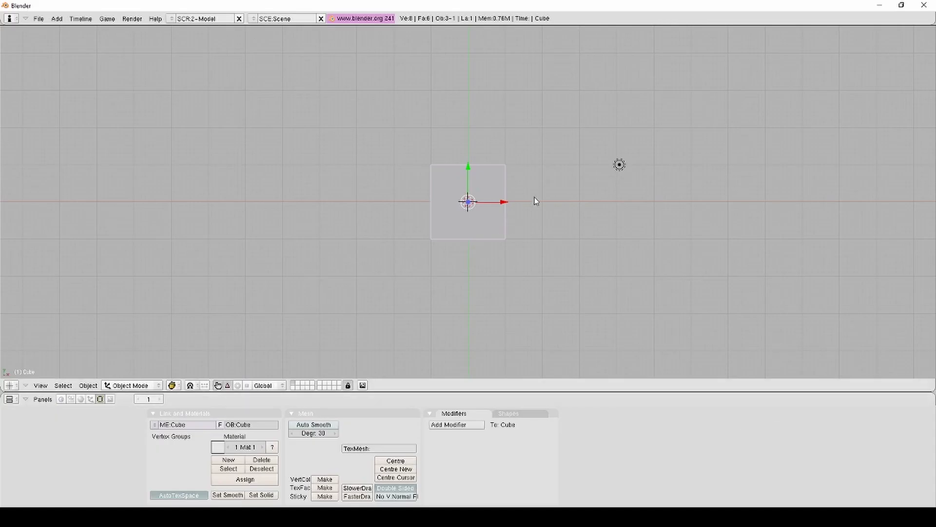
# Switch to the Blender 2.41 window and place its 3D cursor at several points around the cube
pyautogui.scroll(4, 541, 211)
pyautogui.moveTo(545, 250); pyautogui.dragTo(586, 130, button='middle')
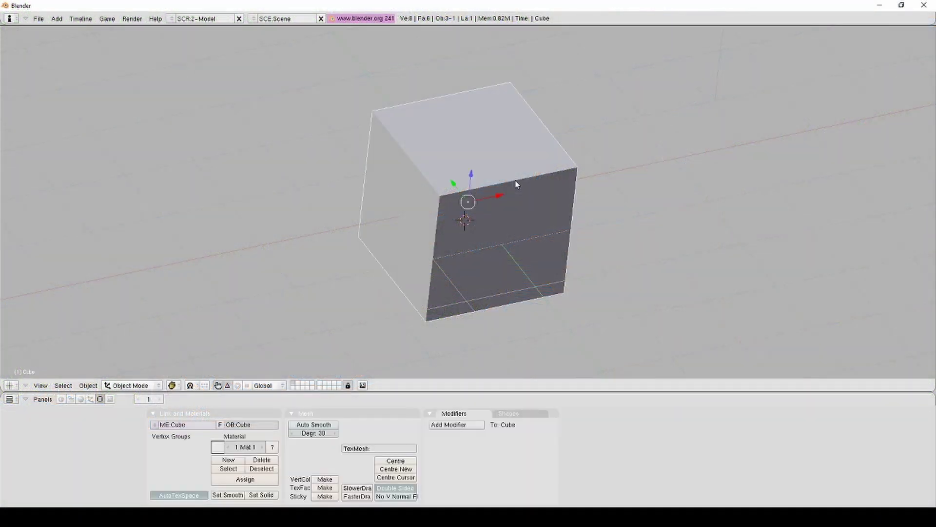
pyautogui.click(332, 201)
pyautogui.click(253, 240)
pyautogui.click(710, 162)
pyautogui.click(661, 150)
pyautogui.click(384, 274)
pyautogui.click(622, 121)
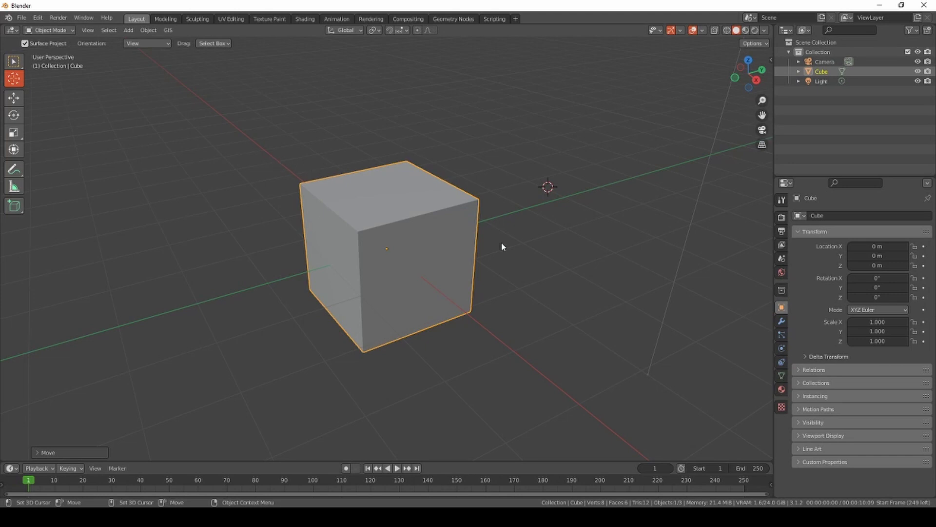
# Slide the 3D cursor freely across the viewport and leave it over the cube's upper side corner
pyautogui.moveTo(428, 236); pyautogui.dragTo(494, 153)
pyautogui.moveTo(542, 173); pyautogui.dragTo(453, 208)
# Switch to Blender 2.41, try to slide its 3D cursor across the viewport, and return to Blender 3.1
pyautogui.click(324, 517)
pyautogui.click(388, 466)
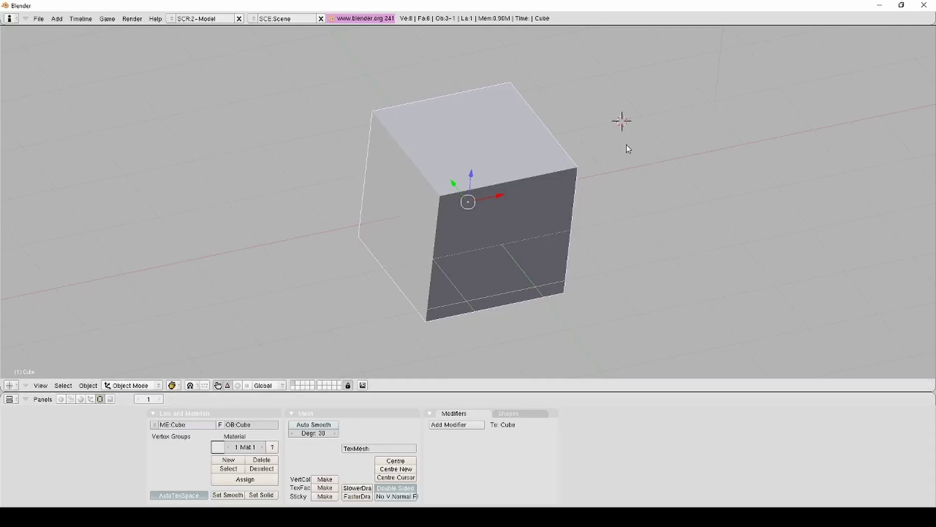
pyautogui.moveTo(626, 144)
pyautogui.mouseDown()
pyautogui.moveTo(736, 194)
pyautogui.moveTo(734, 210)
pyautogui.mouseUp()
pyautogui.click(878, 6)
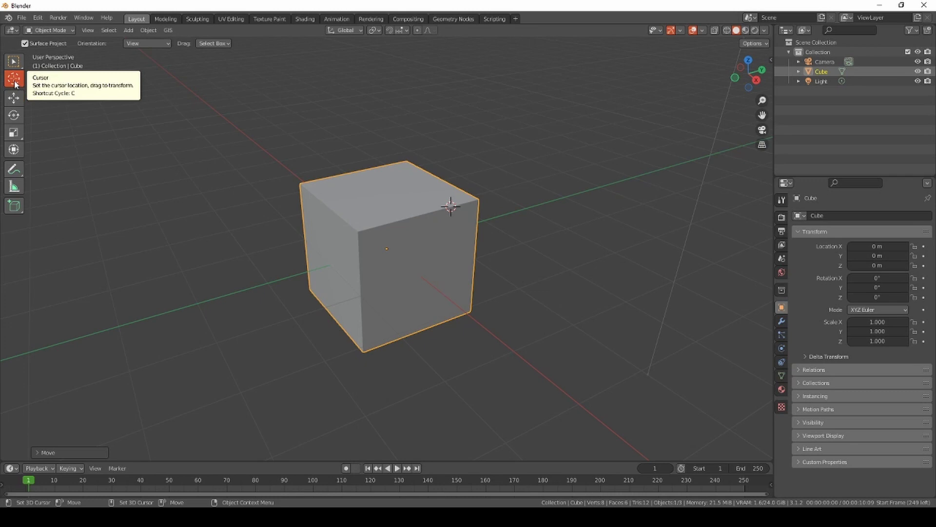
# Reposition the 3D cursor onto the cube's side face and into the free space beside the cube
pyautogui.moveTo(450, 206); pyautogui.dragTo(425, 288)
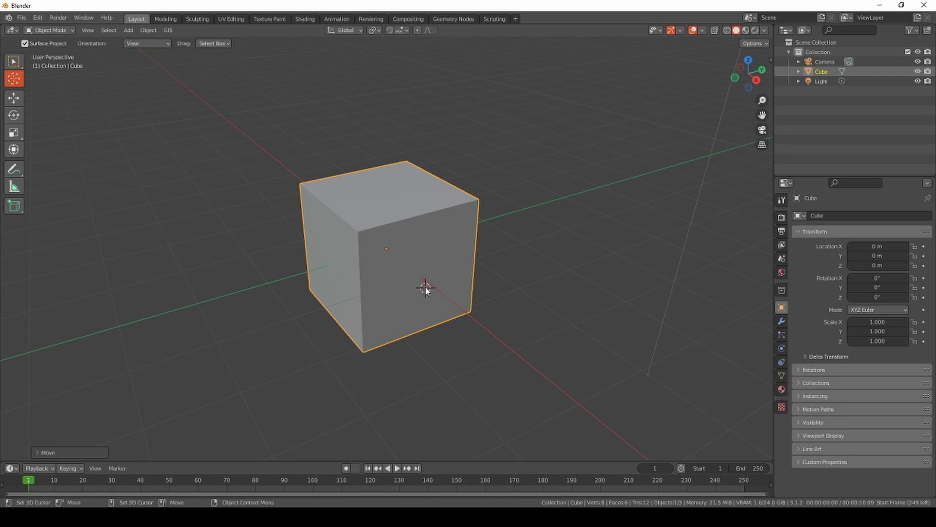
pyautogui.moveTo(425, 289); pyautogui.dragTo(491, 233, button='middle')
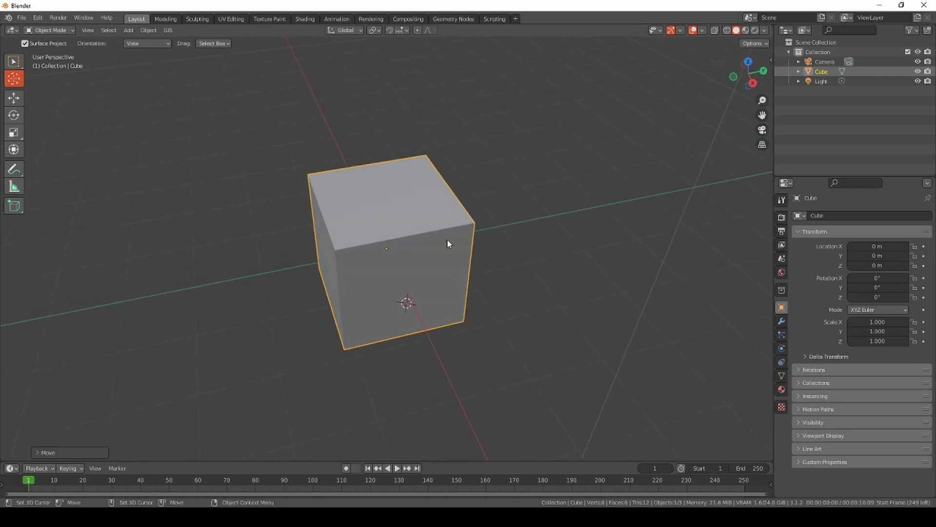
pyautogui.click(484, 211)
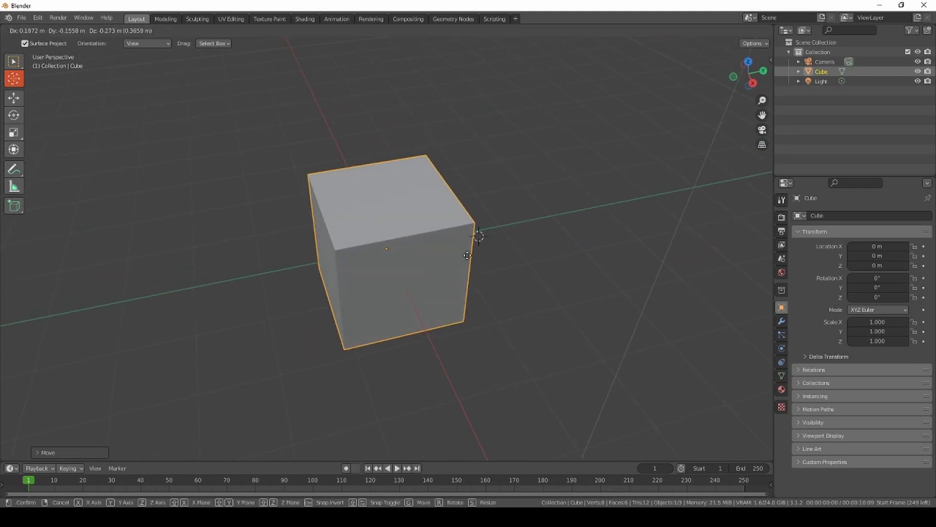
# Set snapping to Vertex and Edge Center, and snap the 3D cursor to a top corner of the cube
pyautogui.click(403, 30)
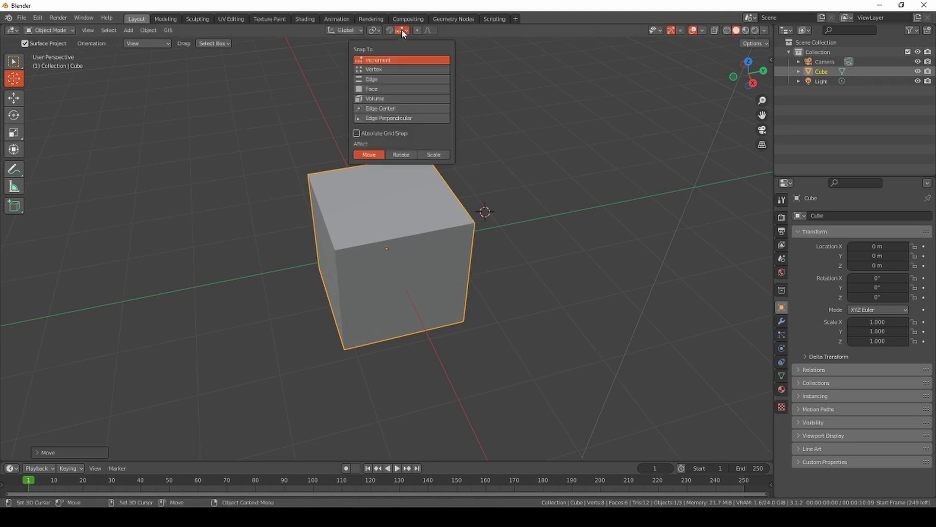
pyautogui.click(398, 71)
pyautogui.keyDown('shift'); pyautogui.click(399, 107); pyautogui.keyUp('shift')
pyautogui.click(535, 184)
pyautogui.click(476, 221)
pyautogui.moveTo(496, 236); pyautogui.dragTo(475, 230, button='middle')
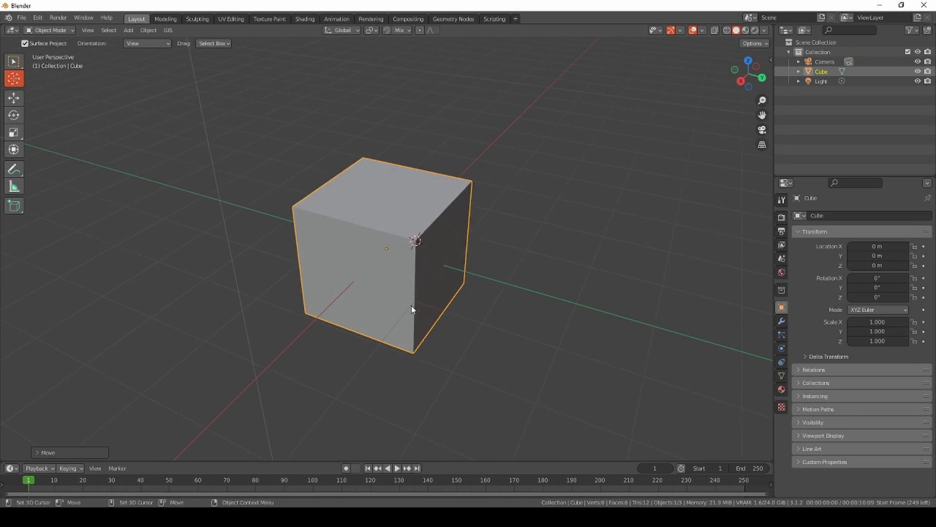
# Set the transform pivot point to 3D Cursor and activate the Move tool
pyautogui.click(371, 32)
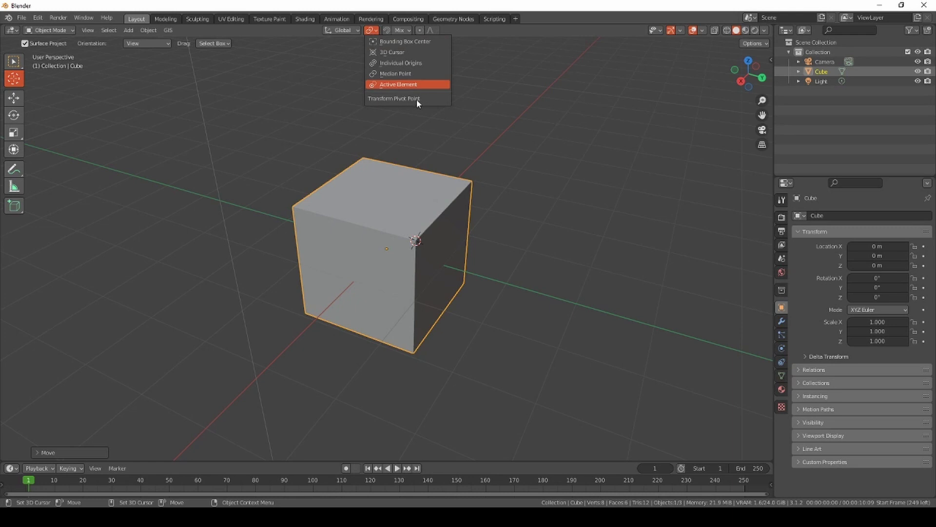
pyautogui.click(409, 53)
pyautogui.hotkey('shift', 'space')
pyautogui.press('g')
pyautogui.moveTo(429, 188); pyautogui.dragTo(467, 218, button='middle')
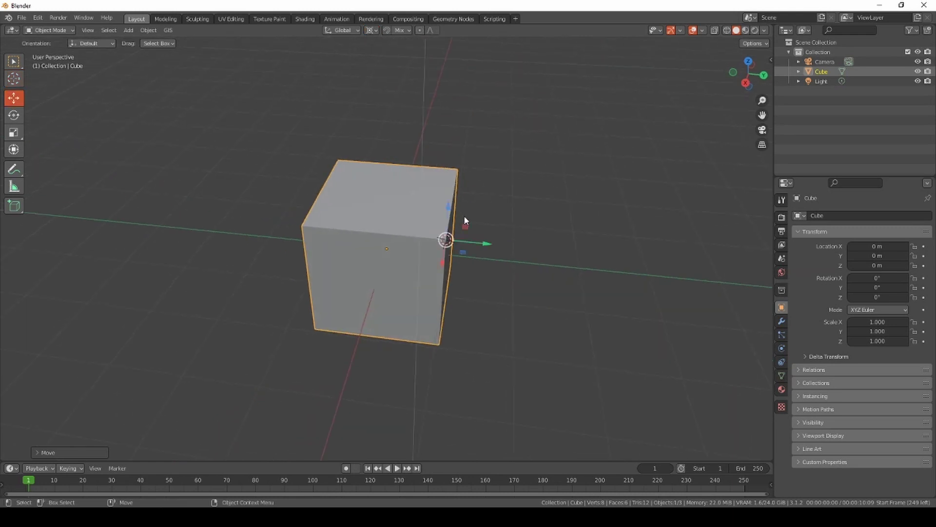
# Try rotating the cube about the 3D cursor at its top corner with the Rotate tool
pyautogui.hotkey('shift', 'space')
pyautogui.press('r')
pyautogui.moveTo(460, 227); pyautogui.dragTo(370, 241)
pyautogui.press('Escape')
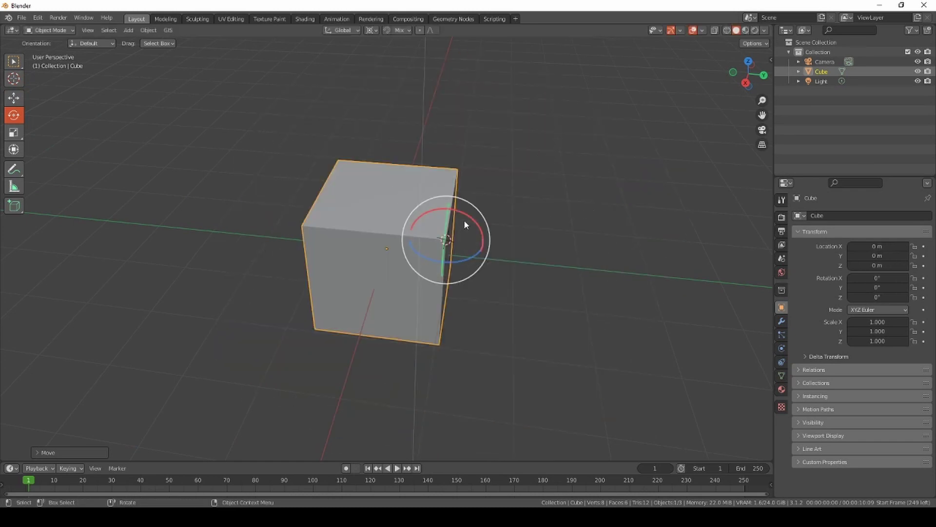
pyautogui.moveTo(469, 218); pyautogui.dragTo(495, 319)
pyautogui.press('Escape')
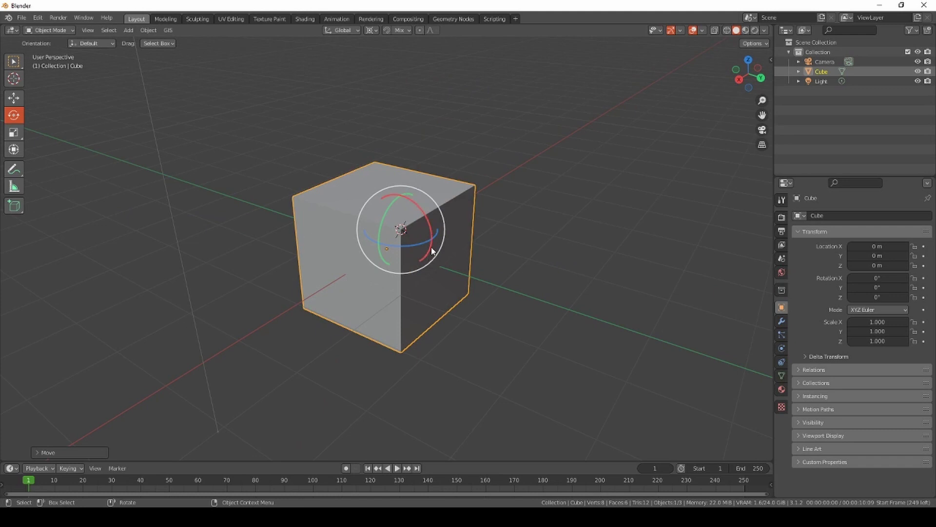
pyautogui.moveTo(432, 249); pyautogui.dragTo(426, 240, button='middle')
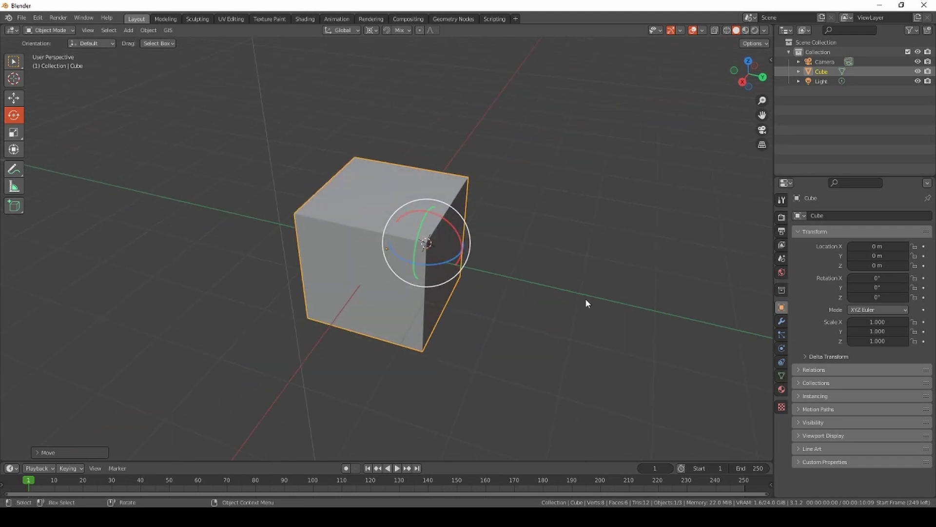
pyautogui.moveTo(448, 263); pyautogui.dragTo(483, 224)
pyautogui.rightClick(483, 224)
pyautogui.moveTo(437, 259); pyautogui.dragTo(476, 240, button='middle')
# Snap the 3D cursor to a different top corner of the cube and activate the Rotate tool
pyautogui.click(14, 79)
pyautogui.keyDown('ctrl'); pyautogui.moveTo(367, 174); pyautogui.dragTo(308, 139); pyautogui.keyUp('ctrl')
pyautogui.press('g')
pyautogui.press('r')
pyautogui.press('Escape')
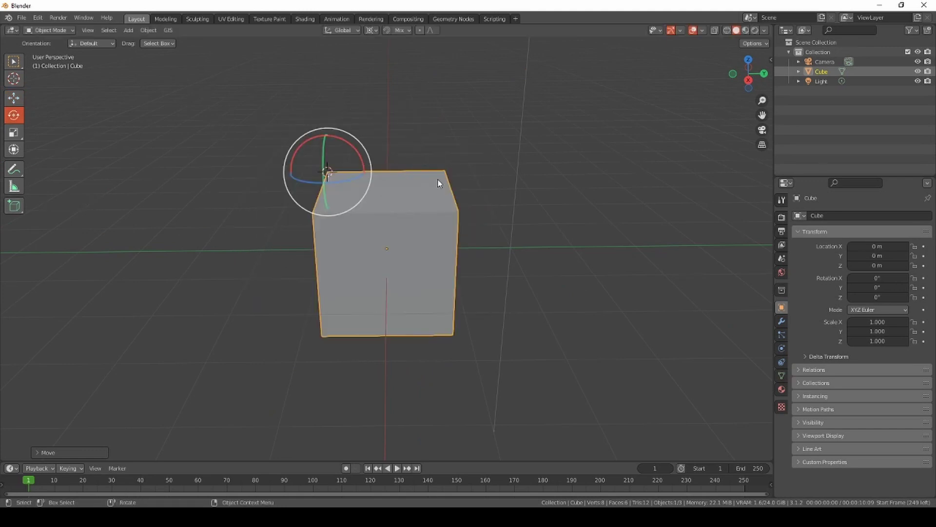
# Draw a small upright box on the cube's top face with Add Cube, at about X -0.09 m, Y -0.22 m
pyautogui.click(14, 205)
pyautogui.moveTo(228, 213); pyautogui.dragTo(397, 203, button='middle')
pyautogui.moveTo(352, 183); pyautogui.dragTo(382, 219)
pyautogui.click(471, 232)
pyautogui.moveTo(449, 212); pyautogui.dragTo(403, 190, button='middle')
# Snap the 3D cursor to a top corner of the small box and move the box onto the corner of the cube's top face
pyautogui.hotkey('shift', 'space')
pyautogui.press('g')
pyautogui.moveTo(387, 156); pyautogui.dragTo(393, 168, button='middle')
pyautogui.hotkey('shift', 'space')
pyautogui.press('space')
pyautogui.moveTo(392, 142); pyautogui.dragTo(394, 122)
pyautogui.hotkey('shift', 'space')
pyautogui.press('g')
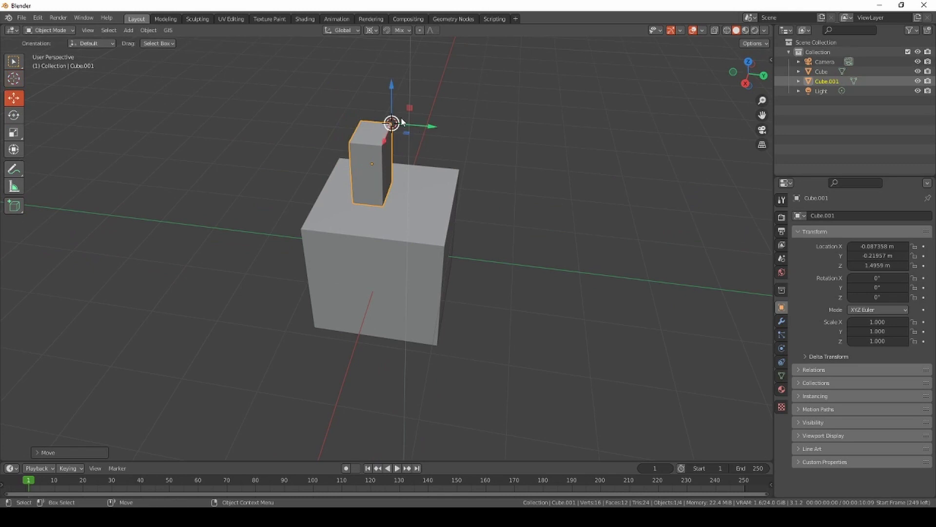
pyautogui.moveTo(397, 125); pyautogui.dragTo(306, 236)
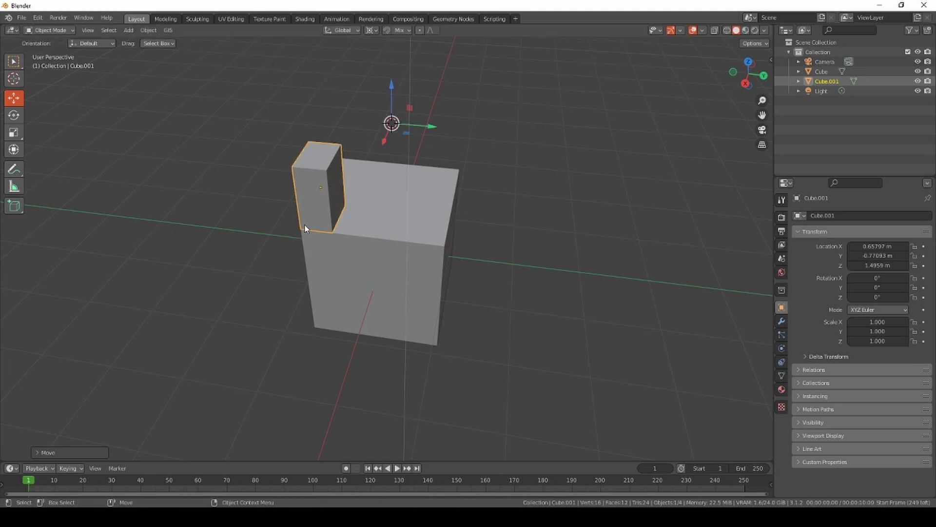
# Set Snap With to Center and move the small box outside the cube so their top corners meet
pyautogui.click(404, 30)
pyautogui.click(389, 144)
pyautogui.hotkey('shift', 'space')
pyautogui.press('space')
pyautogui.moveTo(362, 117); pyautogui.dragTo(304, 230)
pyautogui.hotkey('shift', 'space')
pyautogui.press('g')
# Snap the 3D cursor to the box's front top corner and move the box so that corner meets the cube's top corner
pyautogui.hotkey('shift', 'space')
pyautogui.press('space')
pyautogui.click(282, 261)
pyautogui.hotkey('shift', 'space')
pyautogui.press('g')
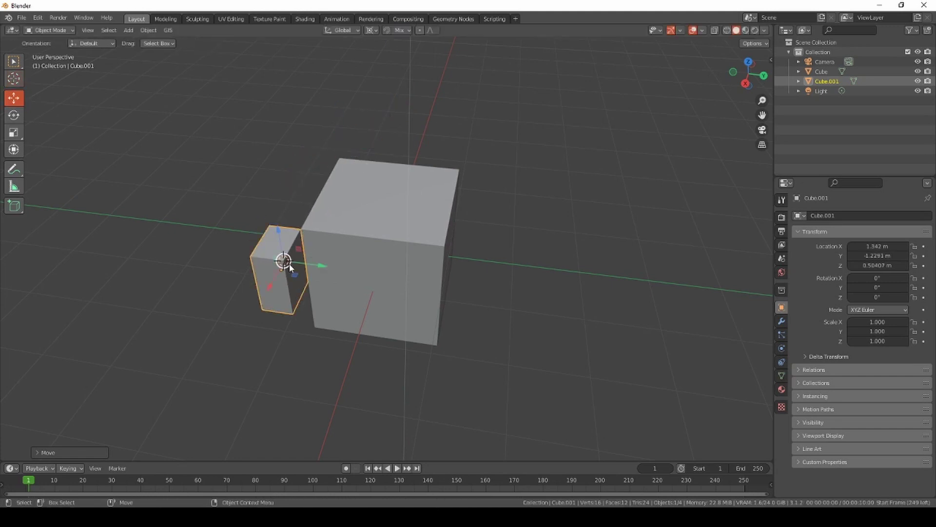
pyautogui.click(383, 32)
pyautogui.click(393, 73)
pyautogui.moveTo(292, 270); pyautogui.dragTo(303, 236)
pyautogui.moveTo(304, 236); pyautogui.dragTo(379, 213, button='middle')
# Snap the 3D cursor to the box's outer top corner and move the box to the cube's lower corner
pyautogui.hotkey('shift', 'space')
pyautogui.press('space')
pyautogui.click(299, 190)
pyautogui.hotkey('shift', 'space')
pyautogui.press('g')
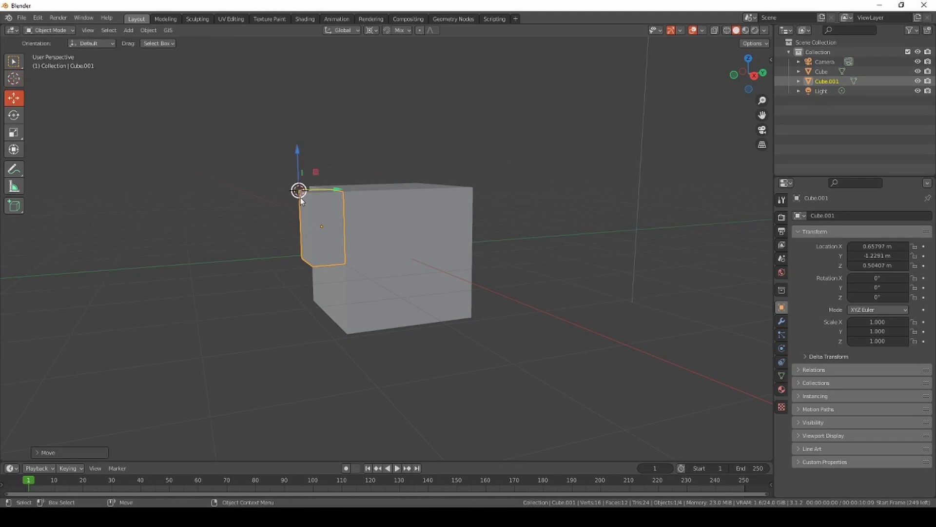
pyautogui.keyDown('ctrl'); pyautogui.moveTo(299, 193); pyautogui.dragTo(470, 310); pyautogui.keyUp('ctrl')
pyautogui.moveTo(520, 313); pyautogui.dragTo(445, 354, button='middle')
# Snap the 3D cursor to another corner of the box and move the box by that corner along the cube's lower edge
pyautogui.hotkey('shift', 'space')
pyautogui.press('space')
pyautogui.keyDown('ctrl'); pyautogui.moveTo(431, 359); pyautogui.dragTo(428, 360); pyautogui.keyUp('ctrl')
pyautogui.hotkey('shift', 'space')
pyautogui.press('g')
pyautogui.moveTo(434, 361); pyautogui.dragTo(374, 368, button='middle')
pyautogui.keyDown('ctrl'); pyautogui.moveTo(303, 369); pyautogui.dragTo(365, 348); pyautogui.keyUp('ctrl')
pyautogui.moveTo(373, 345); pyautogui.dragTo(516, 284, button='middle')
pyautogui.scroll(2, 427, 299)
pyautogui.scroll(6, 426, 298)
pyautogui.scroll(-6, 517, 283)
# Snap the 3D cursor to the box's top corner and move the box directly underneath the cube's bottom corner
pyautogui.hotkey('shift', 'space')
pyautogui.press('space')
pyautogui.keyDown('ctrl'); pyautogui.moveTo(444, 176); pyautogui.dragTo(421, 189); pyautogui.keyUp('ctrl')
pyautogui.hotkey('shift', 'space')
pyautogui.press('g')
pyautogui.moveTo(493, 219); pyautogui.dragTo(454, 250, button='middle')
pyautogui.keyDown('ctrl'); pyautogui.moveTo(431, 231); pyautogui.dragTo(331, 208); pyautogui.keyUp('ctrl')
# Snap the 3D cursor to the box's outer top corner, where it meets the cube's bottom corner
pyautogui.hotkey('shift', 'space')
pyautogui.press('space')
pyautogui.keyDown('ctrl'); pyautogui.moveTo(336, 214); pyautogui.dragTo(332, 209); pyautogui.keyUp('ctrl')
pyautogui.moveTo(403, 226); pyautogui.dragTo(362, 241, button='middle')
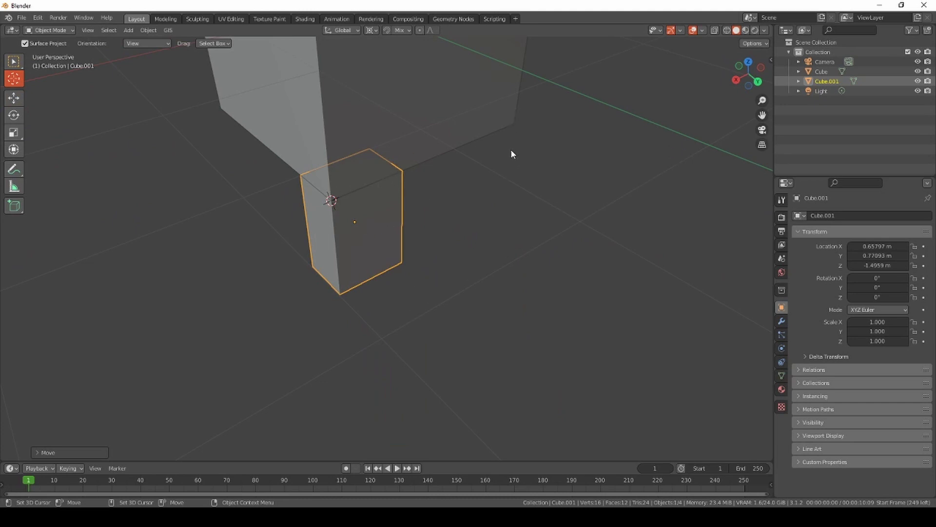
# Set Snap With to Closest and let snapping affect Move, Rotate and Scale
pyautogui.moveTo(472, 102); pyautogui.dragTo(411, 40, button='middle')
pyautogui.click(401, 29)
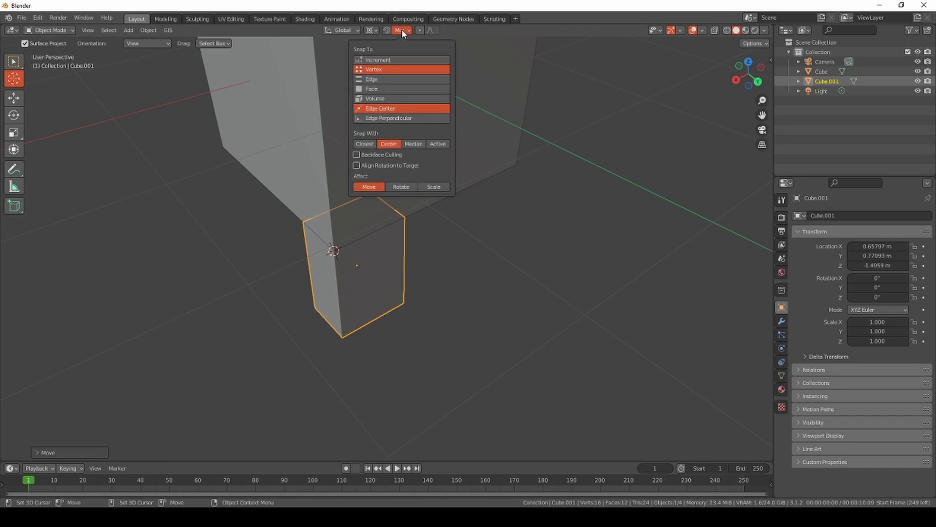
pyautogui.click(366, 144)
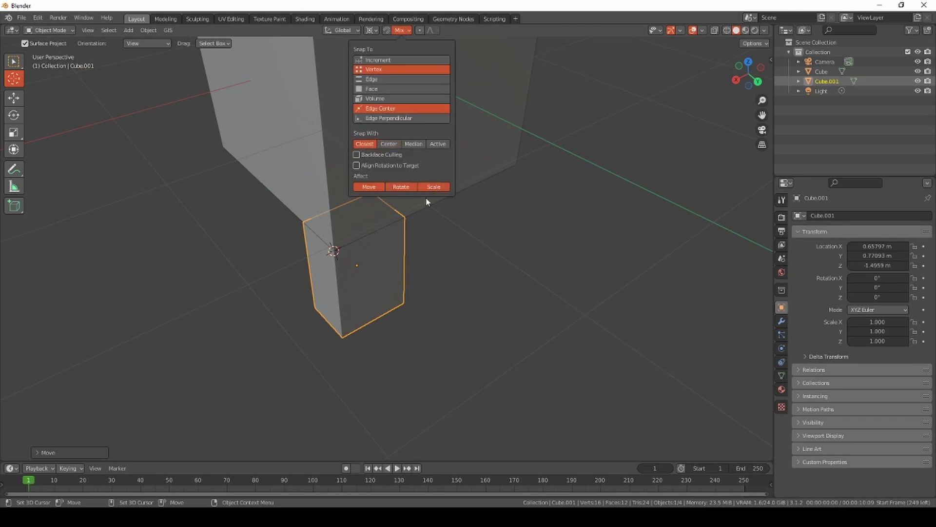
# Scale the box along X from the 3D cursor to 2.924, matching the cube's width
pyautogui.moveTo(444, 237); pyautogui.dragTo(420, 227, button='middle')
pyautogui.press('r')
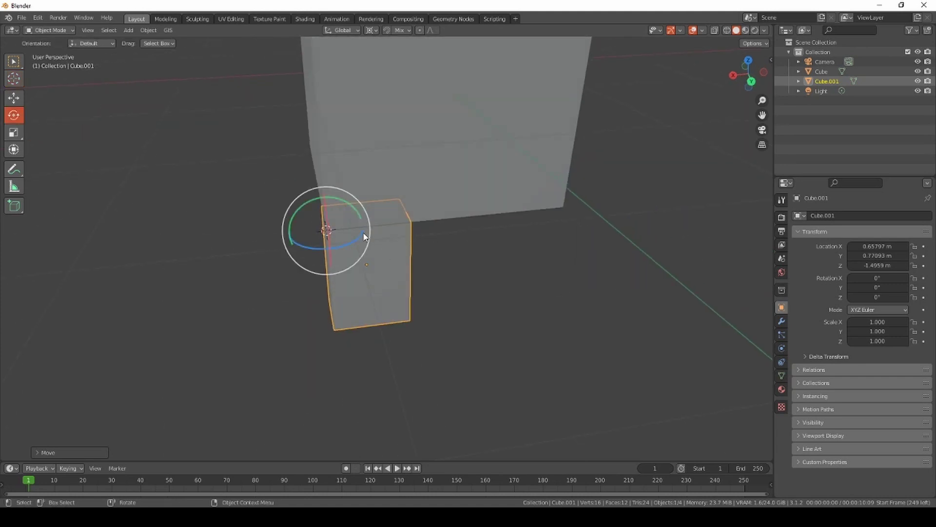
pyautogui.press('s')
pyautogui.moveTo(293, 236); pyautogui.dragTo(557, 203)
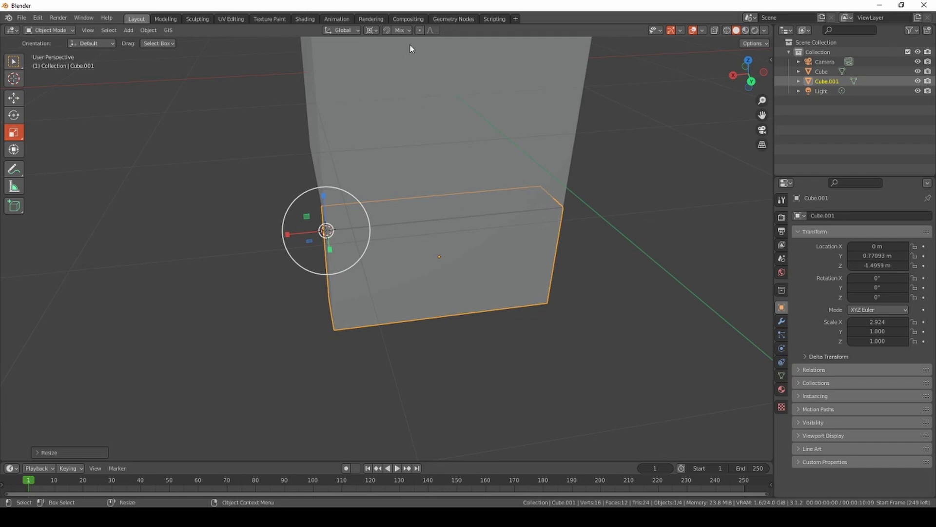
# Turn on snapping during transforms, keeping the Vertex and Edge Center targets
pyautogui.click(387, 30)
pyautogui.hotkey('shift', 'Tab')
pyautogui.hotkey('shift', 'Tab')
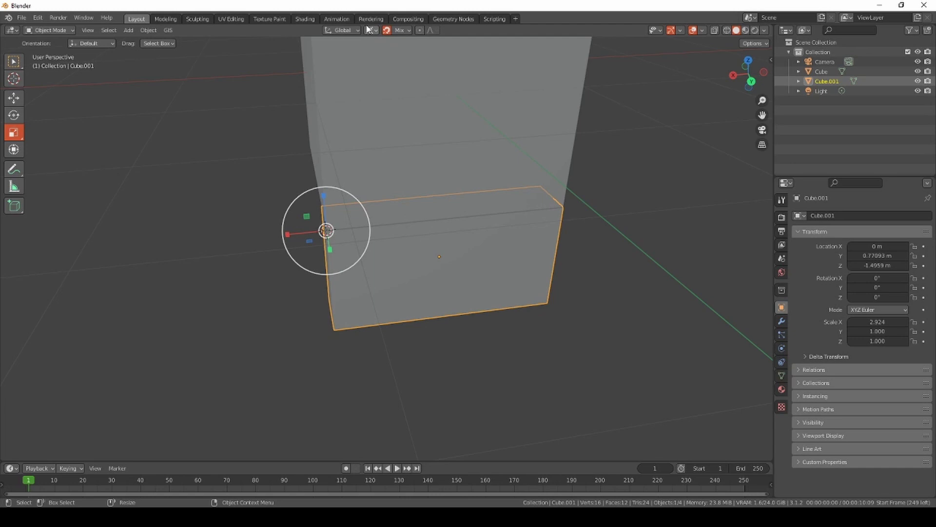
pyautogui.click(401, 31)
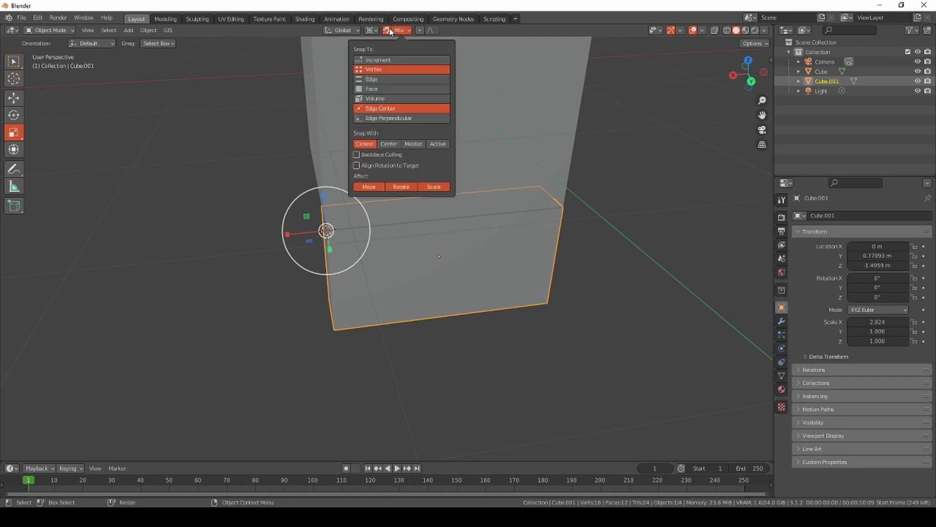
pyautogui.click(397, 31)
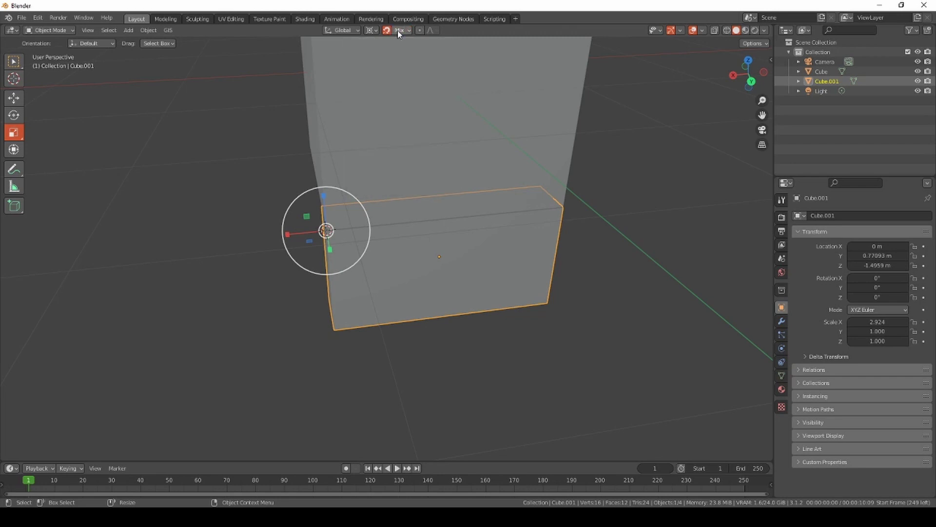
# Scale the box along Y from the 3D cursor to 4.366 so it covers the cube's whole underside
pyautogui.moveTo(410, 287); pyautogui.dragTo(432, 223, button='middle')
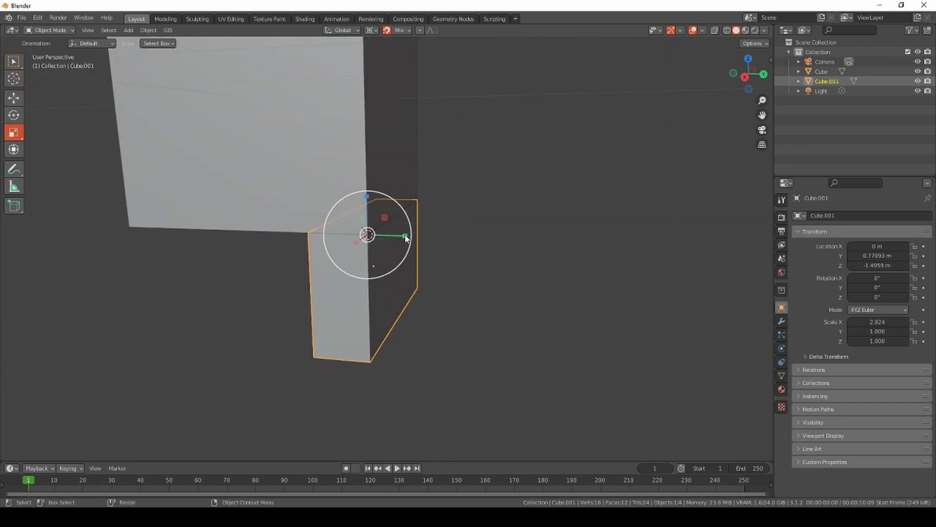
pyautogui.moveTo(406, 237); pyautogui.dragTo(142, 228)
pyautogui.scroll(-3, 360, 201)
pyautogui.moveTo(361, 201); pyautogui.dragTo(411, 277, button='middle')
pyautogui.keyDown('shift'); pyautogui.moveTo(408, 175); pyautogui.dragTo(402, 229, button='middle'); pyautogui.keyUp('shift')
# Rotate the box 90° about the Y axis around the 3D cursor at the cube's bottom corner
pyautogui.click(14, 79)
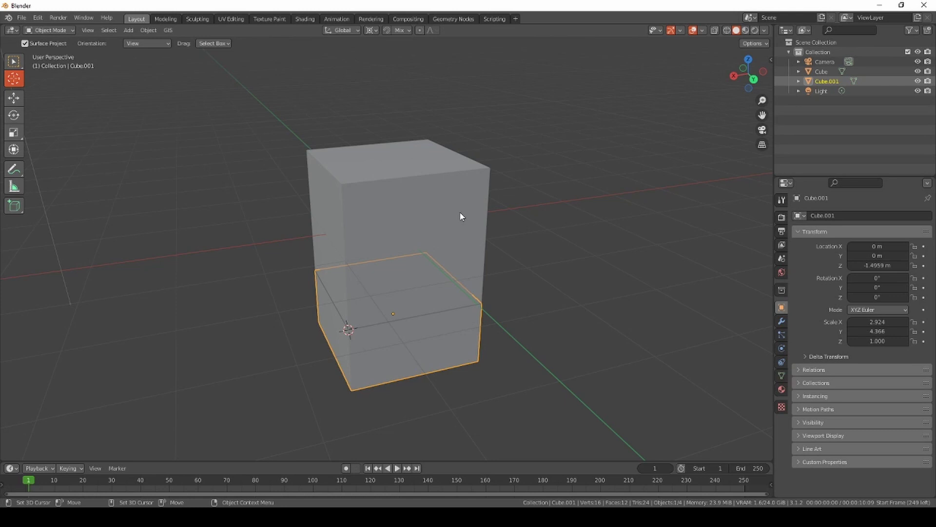
pyautogui.hotkey('shift', 'space')
pyautogui.press('r')
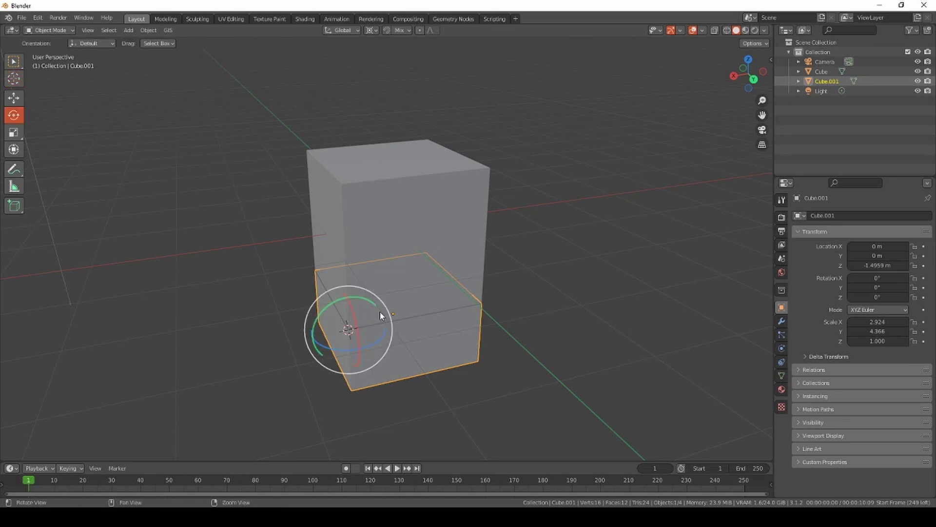
pyautogui.moveTo(361, 328); pyautogui.dragTo(364, 282, button='middle')
pyautogui.moveTo(356, 292); pyautogui.dragTo(372, 339)
pyautogui.write('90')
pyautogui.press('Return')
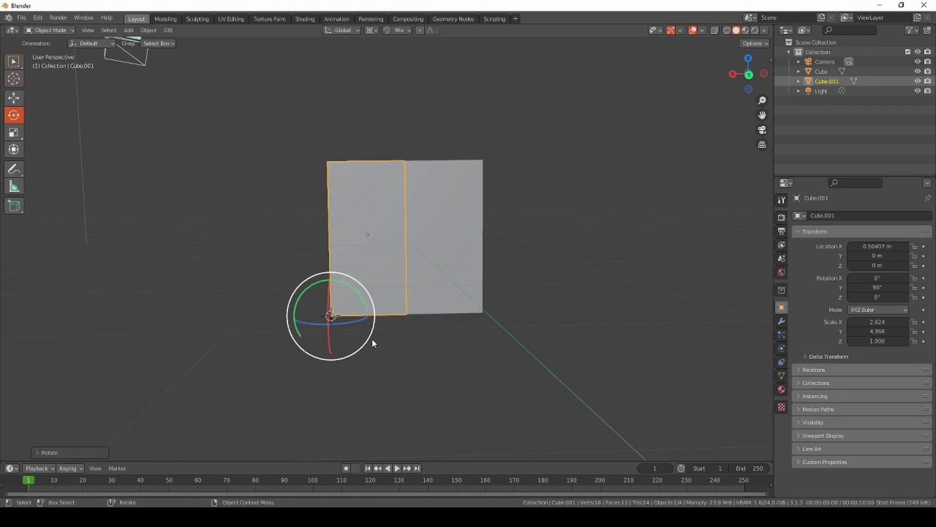
# Raise the box along the Z axis above the cube, to about Z 2.5 m
pyautogui.moveTo(432, 247); pyautogui.dragTo(423, 277, button='middle')
pyautogui.hotkey('shift', 'space')
pyautogui.press('g')
pyautogui.moveTo(350, 358); pyautogui.dragTo(368, 177)
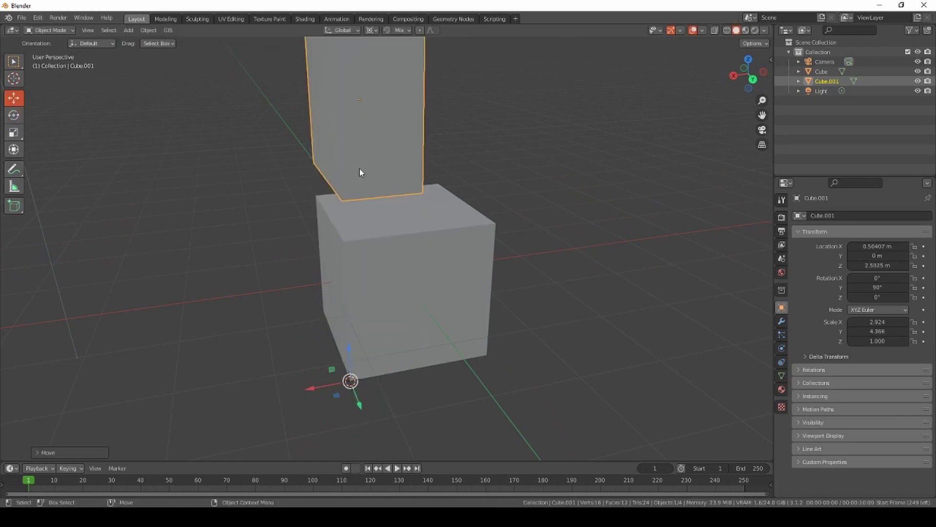
# Snap the 3D cursor to the raised box's lower corner and lower the box along Z onto the cube's top face
pyautogui.hotkey('shift', 'space')
pyautogui.press('space')
pyautogui.click(341, 200)
pyautogui.moveTo(373, 234); pyautogui.dragTo(354, 173, button='middle')
pyautogui.hotkey('shift', 'space')
pyautogui.press('g')
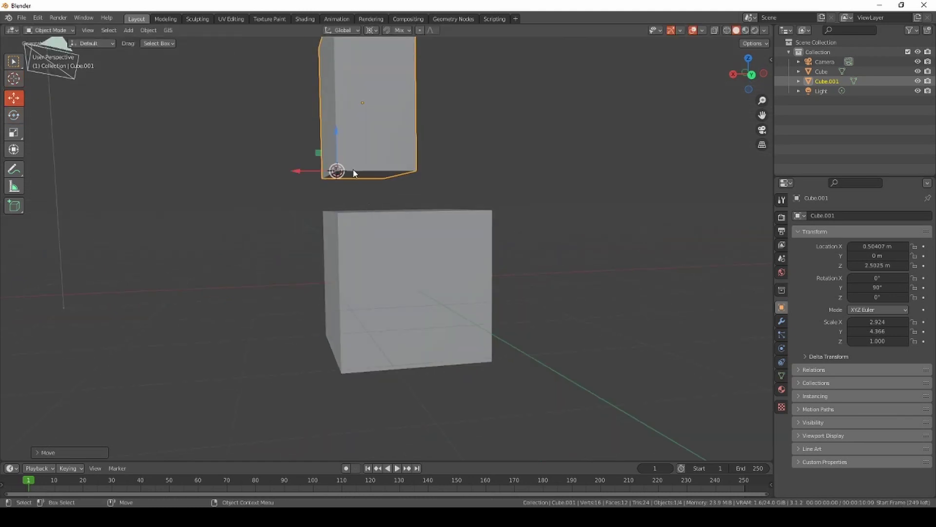
pyautogui.moveTo(336, 145); pyautogui.dragTo(336, 211)
pyautogui.moveTo(335, 210); pyautogui.dragTo(411, 265, button='middle')
pyautogui.moveTo(372, 299); pyautogui.dragTo(426, 280, button='middle')
# Snap the 3D cursor to a new point on the cube's top edge and rotate the box about it
pyautogui.hotkey('shift', 'space')
pyautogui.press('space')
pyautogui.moveTo(393, 299); pyautogui.dragTo(473, 315)
pyautogui.hotkey('shift', 'space')
pyautogui.press('r')
pyautogui.moveTo(473, 315); pyautogui.dragTo(481, 278, button='middle')
# Move the box along the X axis relative to the cube's top edge
pyautogui.hotkey('shift', 'space')
pyautogui.press('g')
pyautogui.keyDown('ctrl'); pyautogui.moveTo(396, 286); pyautogui.dragTo(334, 286); pyautogui.keyUp('ctrl')
pyautogui.moveTo(410, 296); pyautogui.dragTo(493, 281, button='middle')
pyautogui.scroll(-3, 490, 252)
# Select the large cube and put it into Edit Mode
pyautogui.click(445, 309)
pyautogui.click(417, 248)
pyautogui.moveTo(376, 265); pyautogui.dragTo(500, 272)
pyautogui.click(459, 289)
pyautogui.press('Tab')
pyautogui.click(453, 366)
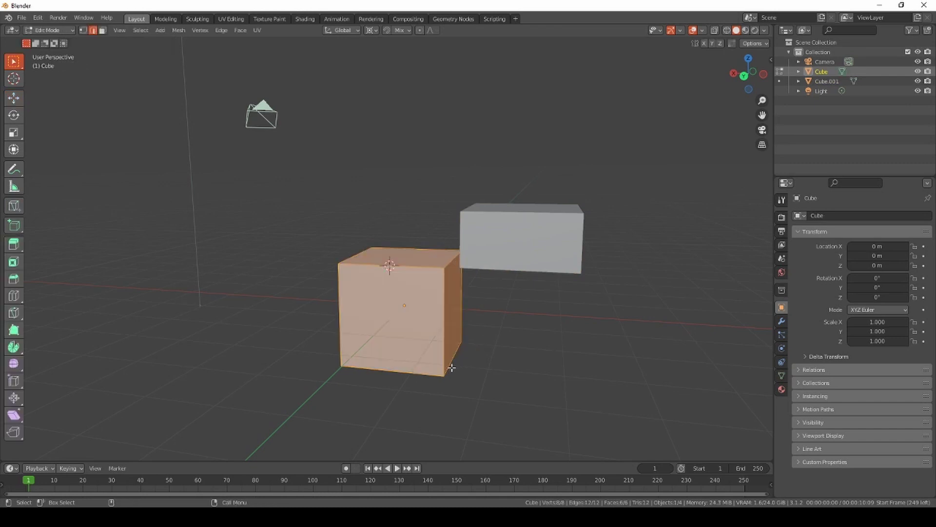
# Move the large cube's lower side edge outward along X to slant that side, and return to Object Mode
pyautogui.moveTo(365, 268); pyautogui.dragTo(408, 265)
pyautogui.hotkey('ctrl', 'z')
pyautogui.press('Tab')
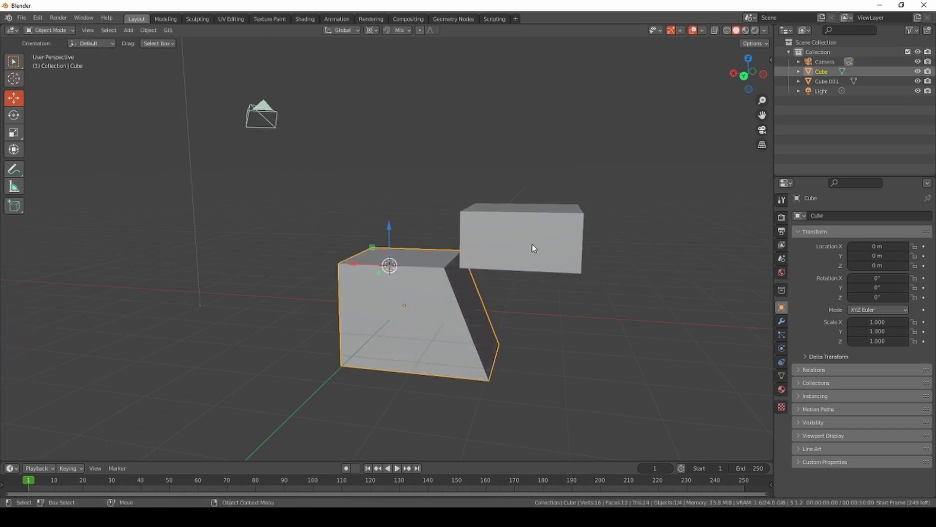
# Select the small box, snap the 3D cursor to its lower corner and move the box along X to the cube's top edge
pyautogui.click(531, 244)
pyautogui.moveTo(531, 244); pyautogui.dragTo(462, 282, button='middle')
pyautogui.scroll(4, 468, 276)
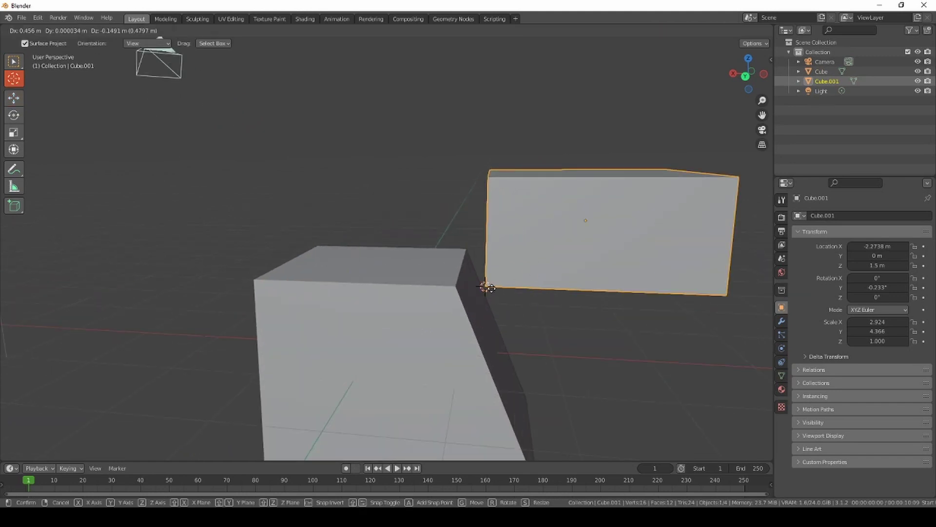
pyautogui.moveTo(465, 284); pyautogui.dragTo(435, 282)
pyautogui.keyDown('alt'); pyautogui.moveTo(498, 335); pyautogui.dragTo(512, 312); pyautogui.keyUp('alt')
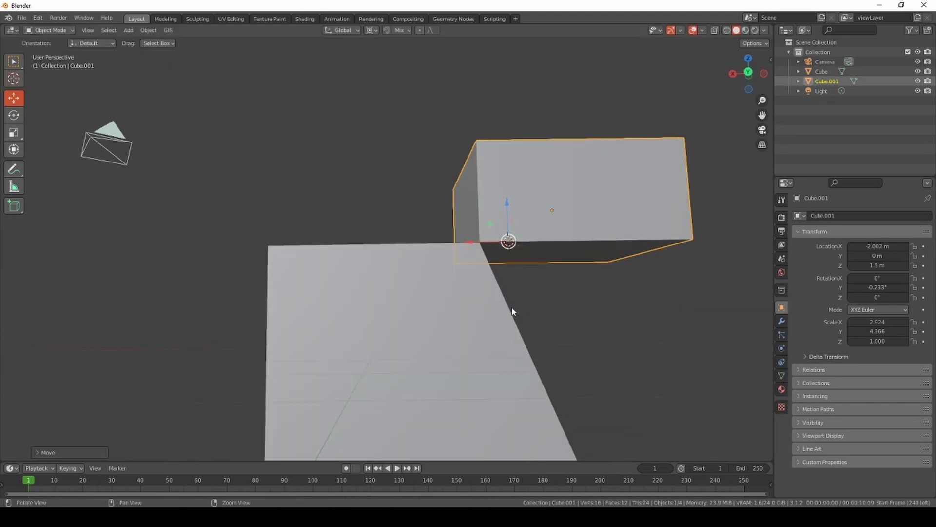
# Try to rotate the box about the 3D cursor down towards the cube's slanted side
pyautogui.keyDown('alt'); pyautogui.moveTo(512, 311); pyautogui.dragTo(439, 313, button='middle'); pyautogui.keyUp('alt')
pyautogui.press('e')
pyautogui.scroll(-3, 477, 251)
pyautogui.moveTo(445, 265); pyautogui.dragTo(445, 358)
pyautogui.keyDown('alt'); pyautogui.moveTo(482, 295); pyautogui.dragTo(480, 307); pyautogui.keyUp('alt')
pyautogui.scroll(2, 453, 248)
pyautogui.hotkey('ctrl', 'z')
# Snap the 3D cursor to the cube's upper corner and rotate the box about it to -68.1° on Y, flush with the slanted side
pyautogui.keyDown('alt'); pyautogui.moveTo(459, 261); pyautogui.dragTo(455, 265); pyautogui.keyUp('alt')
pyautogui.press('c')
pyautogui.moveTo(456, 219); pyautogui.dragTo(452, 372)
pyautogui.scroll(-1, 472, 276)
pyautogui.press('e')
pyautogui.keyDown('alt'); pyautogui.moveTo(492, 337); pyautogui.dragTo(476, 358); pyautogui.keyUp('alt')
pyautogui.scroll(1, 459, 303)
pyautogui.moveTo(458, 305); pyautogui.dragTo(470, 231, button='middle')
pyautogui.moveTo(499, 293); pyautogui.dragTo(451, 267, button='middle')
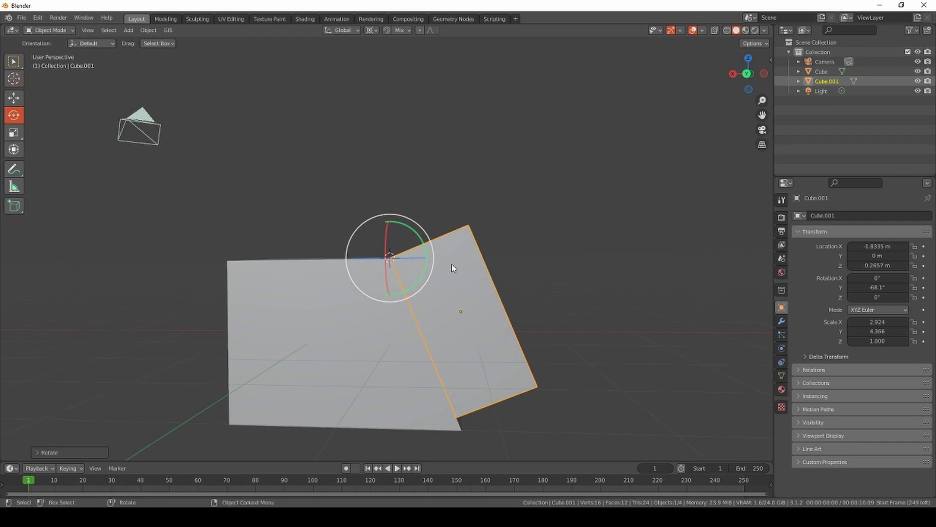
# Rotate the box away from the slanted side about the 3D cursor and snap it back to the cube's lower corner
pyautogui.click(407, 30)
pyautogui.moveTo(476, 328); pyautogui.dragTo(358, 195, button='middle')
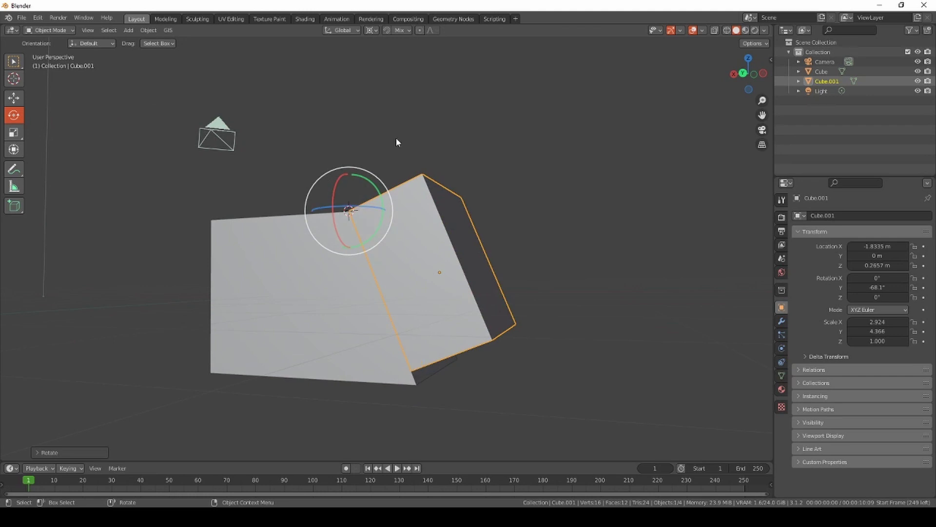
pyautogui.moveTo(384, 210); pyautogui.dragTo(420, 145)
pyautogui.moveTo(375, 226); pyautogui.dragTo(419, 379)
pyautogui.moveTo(474, 283); pyautogui.dragTo(460, 298, button='middle')
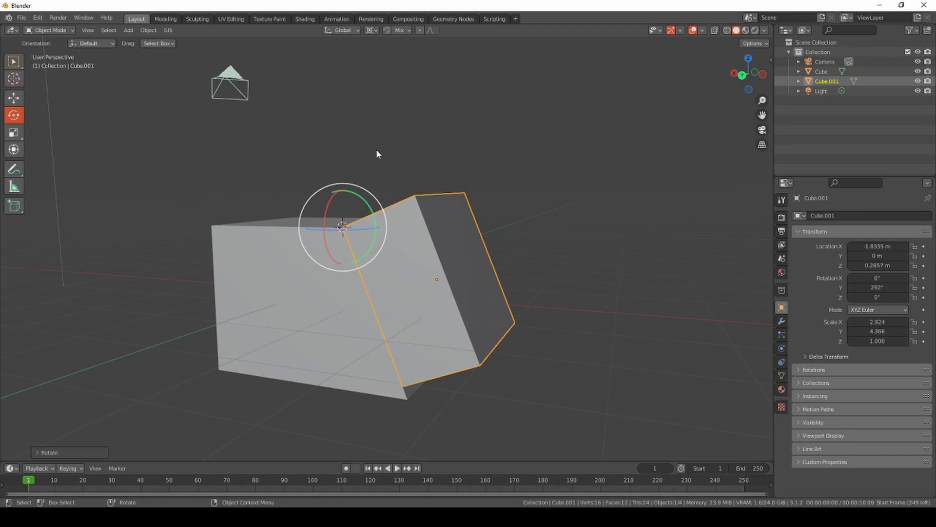
# Rotate the box about the 3D cursor to 177° and 202° on Y, and swing it back flush with the slanted side
pyautogui.moveTo(370, 215); pyautogui.dragTo(335, 354)
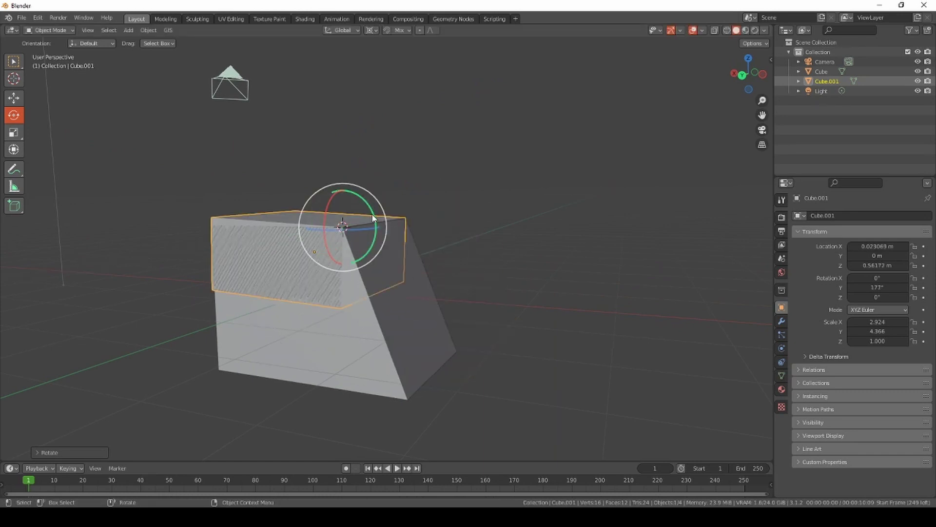
pyautogui.moveTo(373, 219); pyautogui.dragTo(410, 403)
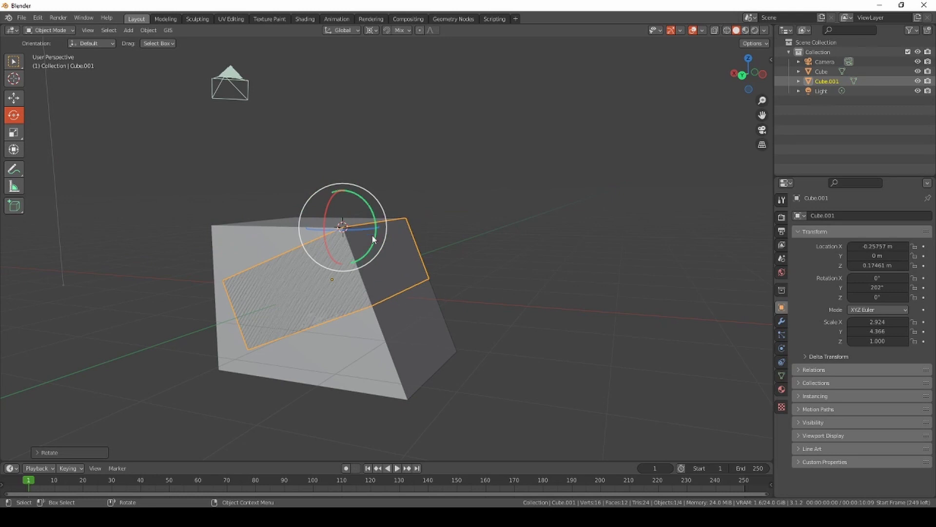
pyautogui.moveTo(371, 235); pyautogui.dragTo(409, 399)
pyautogui.moveTo(421, 308); pyautogui.dragTo(458, 290, button='middle')
pyautogui.moveTo(419, 204); pyautogui.dragTo(479, 231)
pyautogui.moveTo(423, 203); pyautogui.dragTo(464, 386)
pyautogui.moveTo(463, 385); pyautogui.dragTo(424, 277, button='middle')
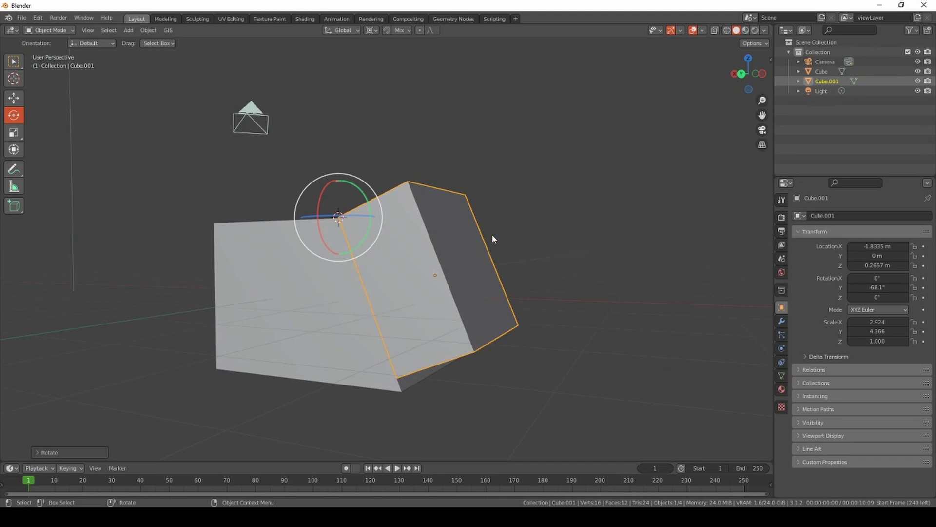
# Set the transform orientation to Local and scale the box along its local X from the 3D cursor to the slanted side's lower corner
pyautogui.press('r')
pyautogui.keyDown('alt'); pyautogui.moveTo(357, 230); pyautogui.dragTo(384, 234); pyautogui.keyUp('alt')
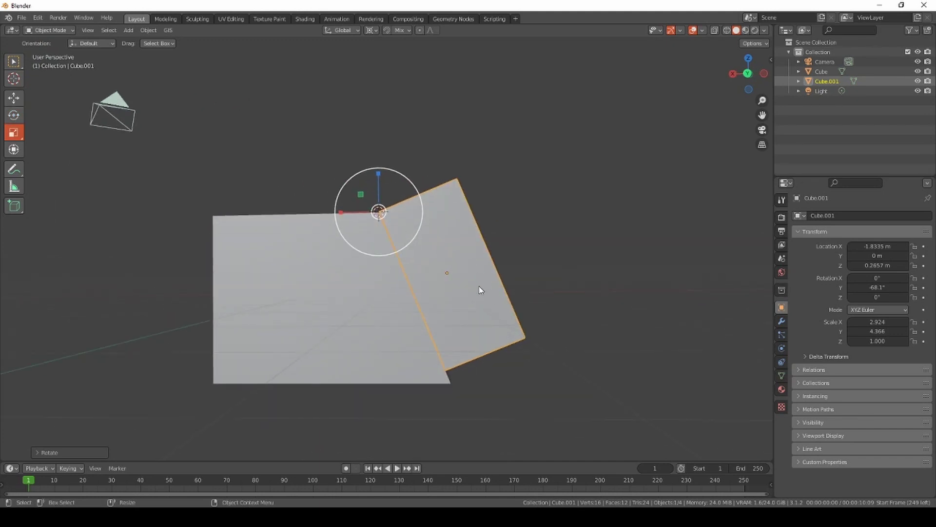
pyautogui.moveTo(464, 240); pyautogui.dragTo(405, 218, button='middle')
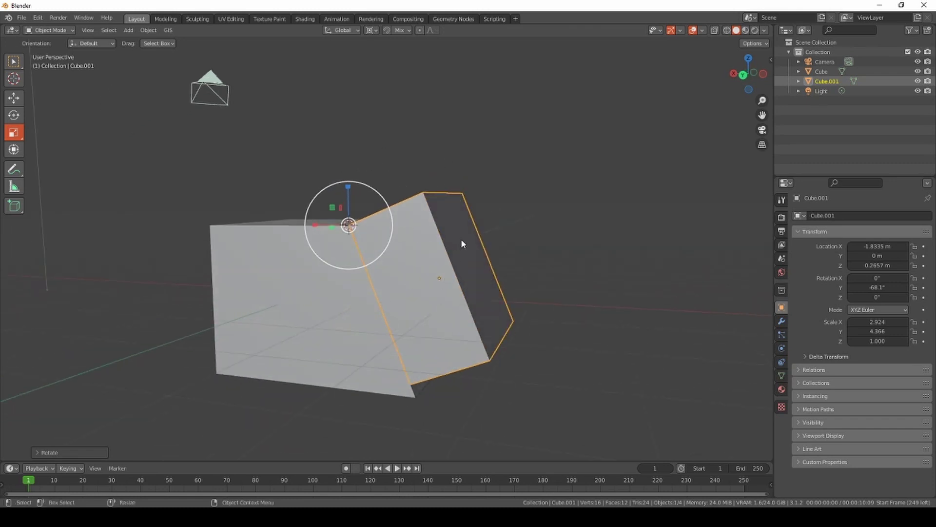
pyautogui.moveTo(461, 239); pyautogui.dragTo(420, 225, button='middle')
pyautogui.click(342, 30)
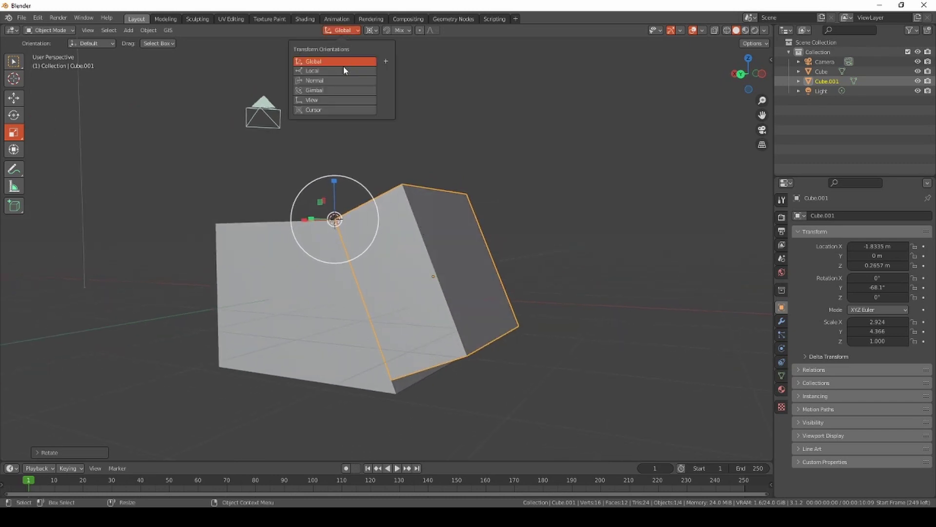
pyautogui.click(332, 72)
pyautogui.moveTo(416, 290); pyautogui.dragTo(437, 318, button='middle')
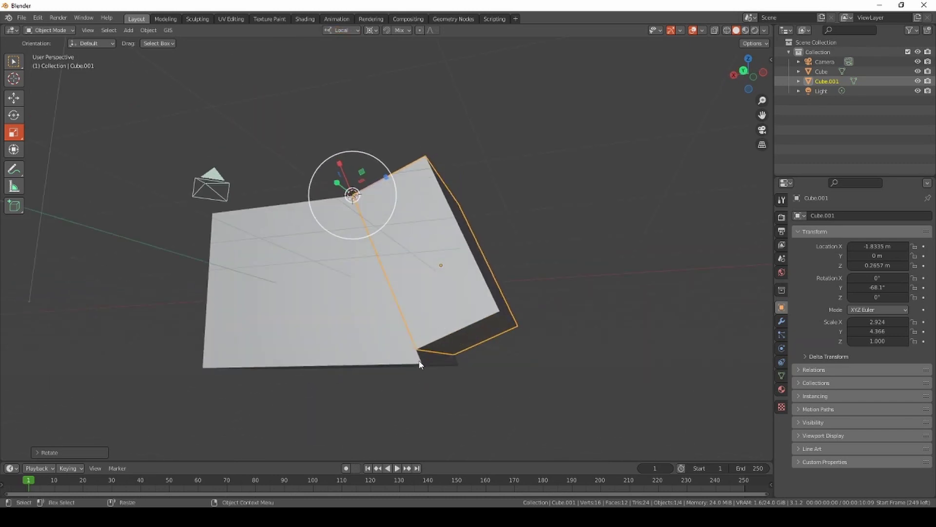
pyautogui.press('s')
pyautogui.press('x')
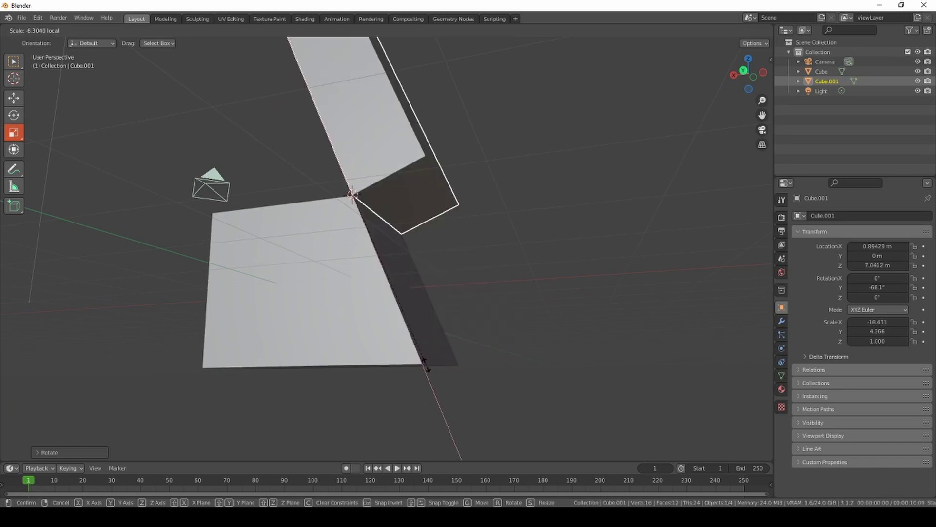
pyautogui.click(417, 356)
pyautogui.moveTo(419, 355); pyautogui.dragTo(440, 273, button='middle')
# Select the cube together with the box, apply all transforms to both and set their origins to geometry
pyautogui.keyDown('shift'); pyautogui.click(272, 236); pyautogui.keyUp('shift')
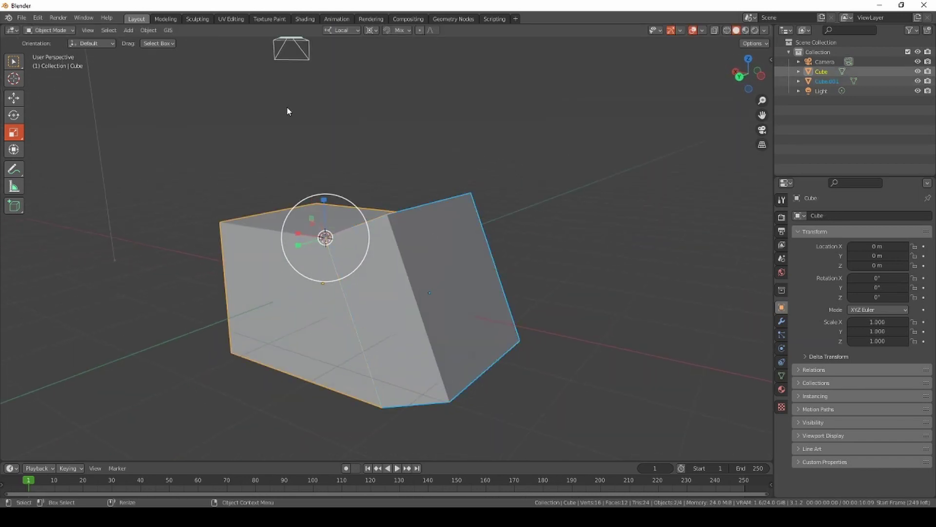
pyautogui.click(148, 29)
pyautogui.moveTo(214, 81)
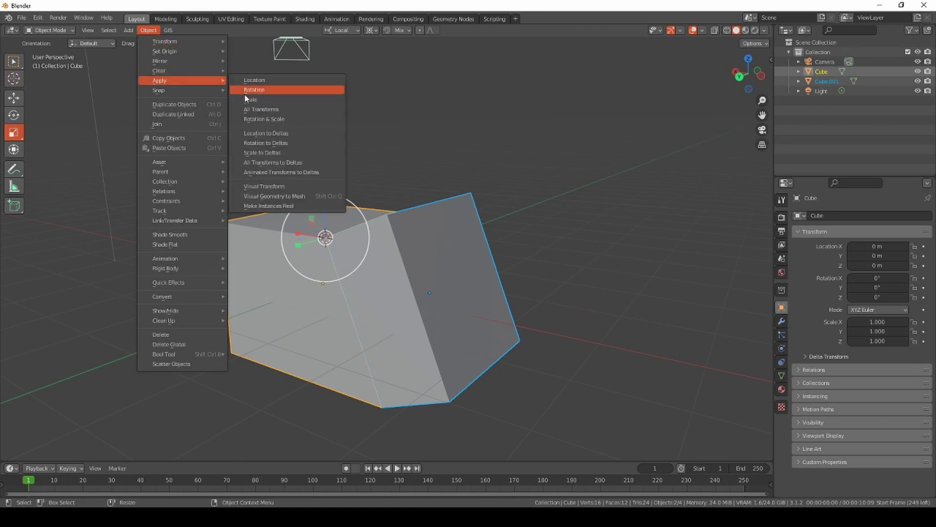
pyautogui.click(267, 109)
pyautogui.rightClick(376, 218)
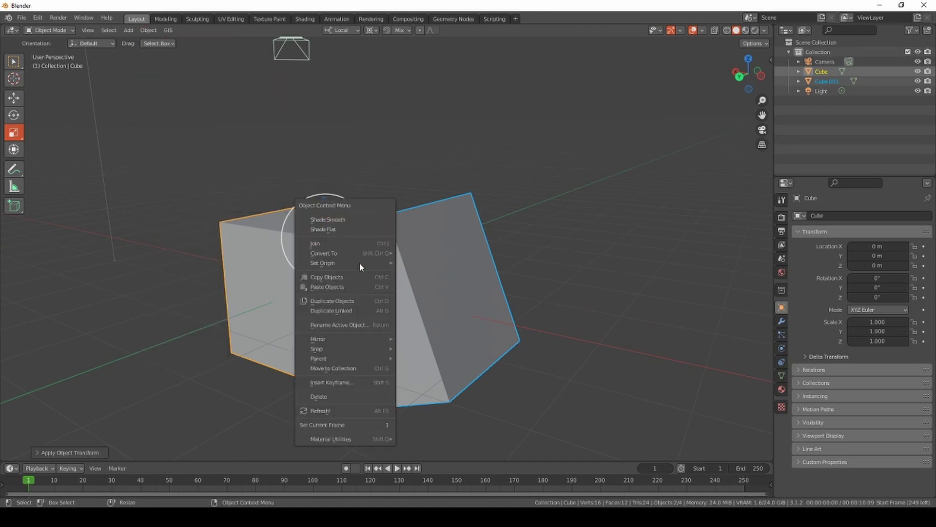
pyautogui.moveTo(374, 251)
pyautogui.click(429, 272)
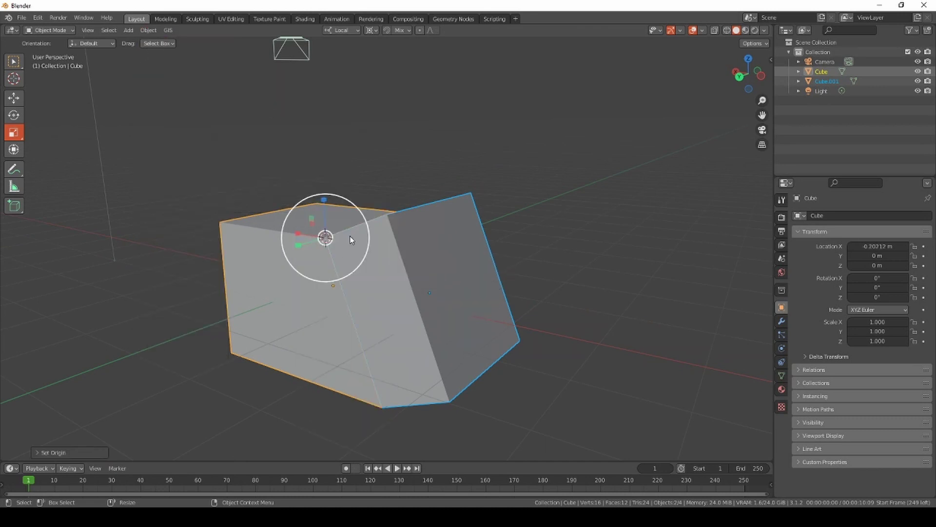
# Add the Rotation & Scale apply command to Quick Favorites and open the favorites list to check it
pyautogui.click(148, 29)
pyautogui.moveTo(195, 81)
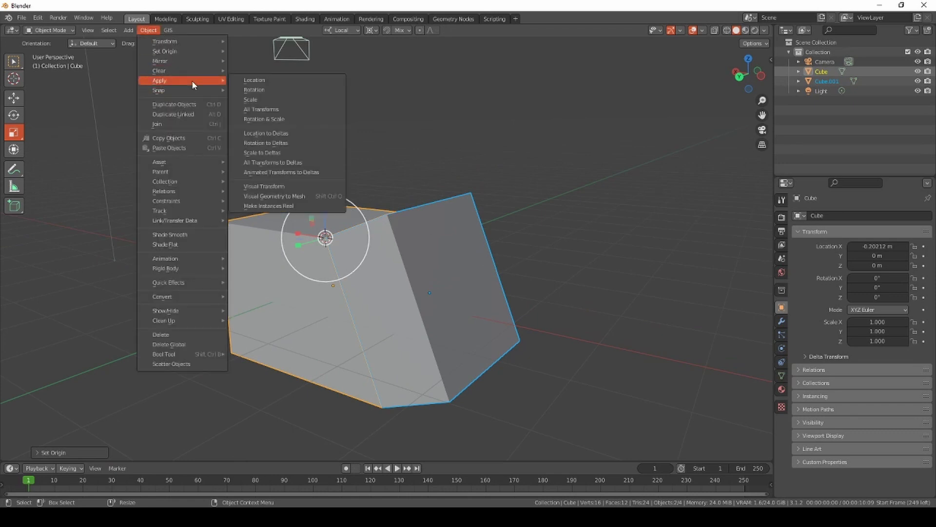
pyautogui.rightClick(288, 120)
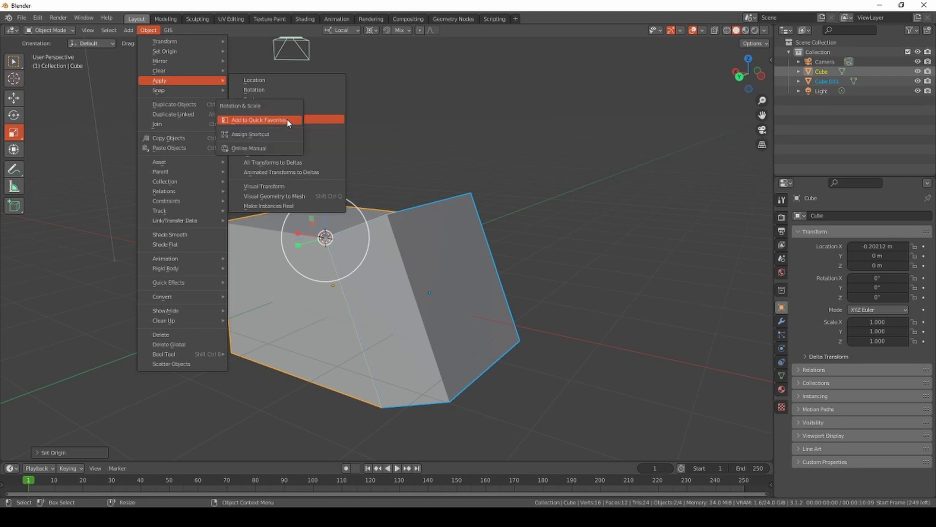
pyautogui.click(288, 120)
pyautogui.press('q')
pyautogui.click(408, 206)
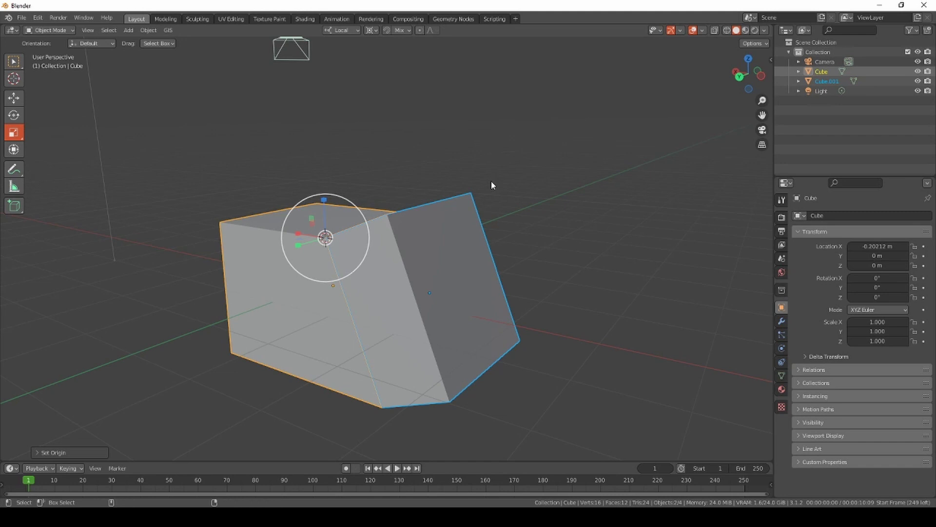
pyautogui.press('q')
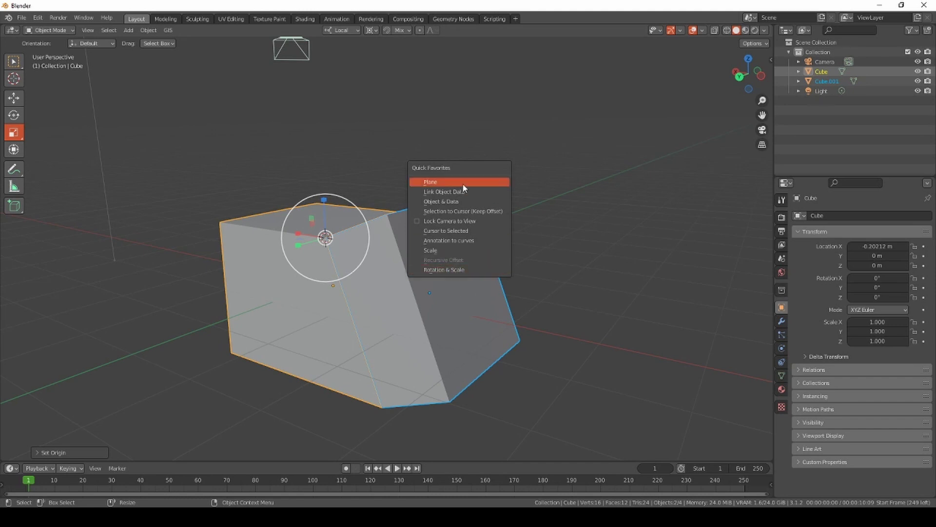
pyautogui.moveTo(424, 270)
pyautogui.mouseDown(button='middle')
pyautogui.moveTo(438, 230)
pyautogui.moveTo(426, 286)
pyautogui.mouseUp(button='middle')
# Try the Spin tool on the tilted box's outer face around the 3D cursor, working in Edit Mode from the top view
pyautogui.click(438, 229)
pyautogui.scroll(-3, 438, 229)
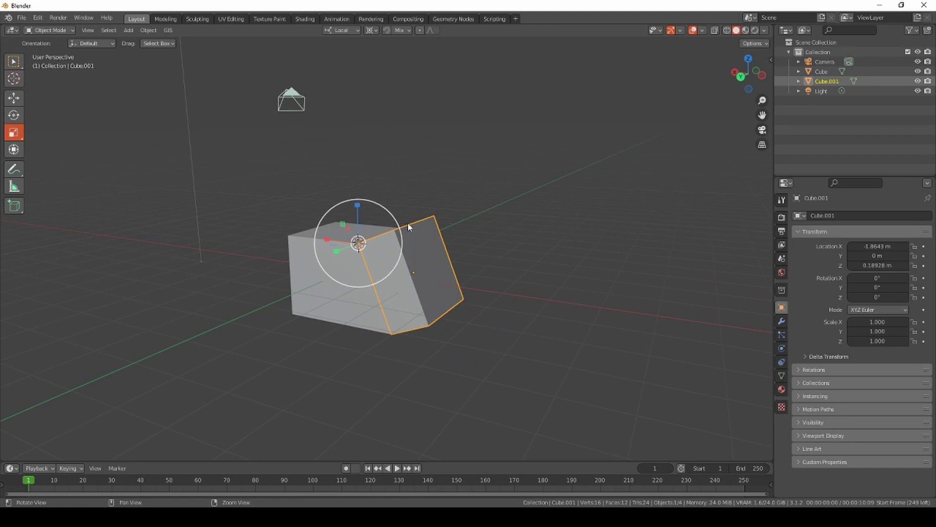
pyautogui.keyDown('shift'); pyautogui.moveTo(408, 224); pyautogui.dragTo(425, 242, button='middle'); pyautogui.keyUp('shift')
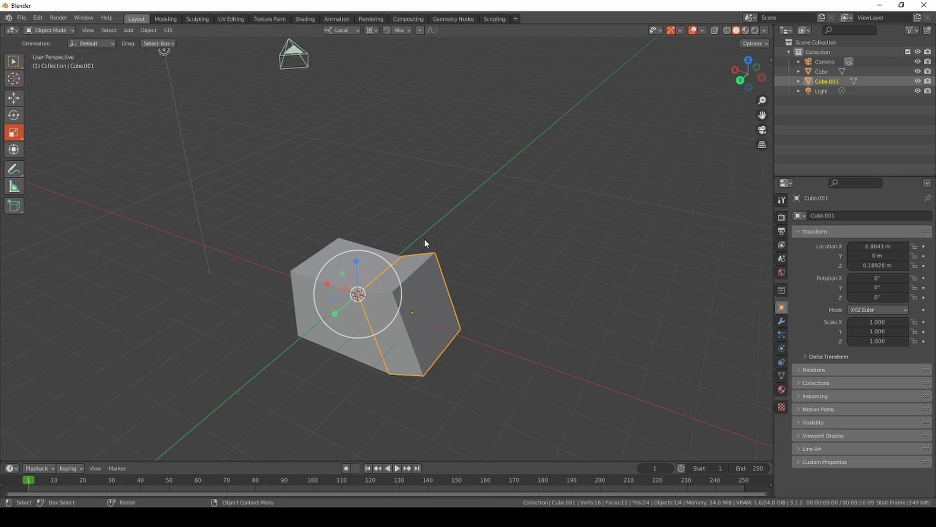
pyautogui.press('Tab')
pyautogui.click(434, 305)
pyautogui.press('shift+KP_7')
pyautogui.press('KP_7')
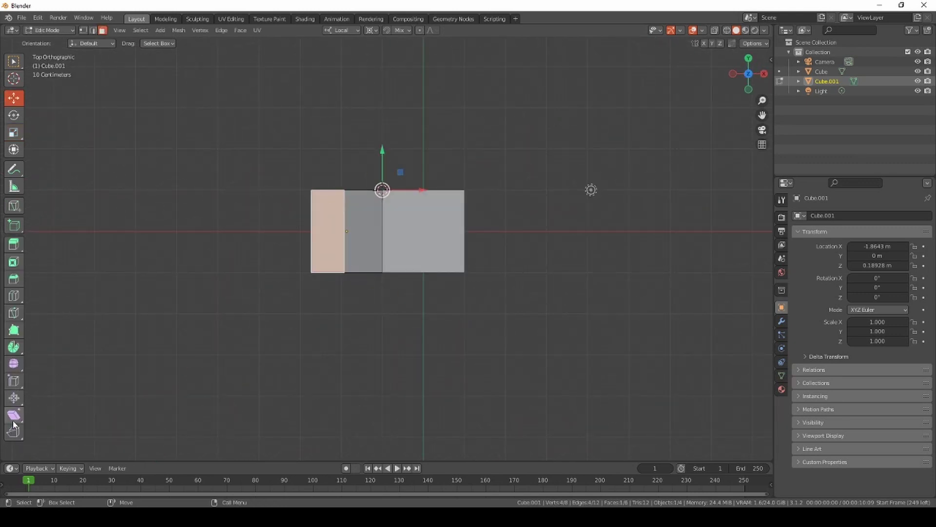
pyautogui.click(14, 346)
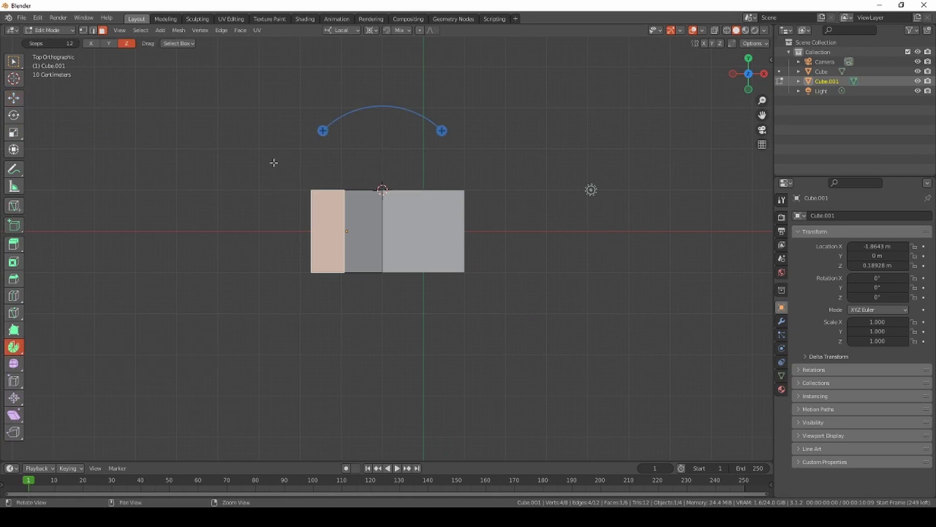
pyautogui.keyDown('shift'); pyautogui.moveTo(275, 162); pyautogui.dragTo(303, 232, button='middle'); pyautogui.keyUp('shift')
pyautogui.moveTo(351, 200); pyautogui.dragTo(470, 229)
pyautogui.rightClick(477, 246)
# Set the 3D cursor's orientation to Geometry and place the cursor on the tilted box's outer slanted face
pyautogui.moveTo(477, 246); pyautogui.dragTo(545, 183, button='middle')
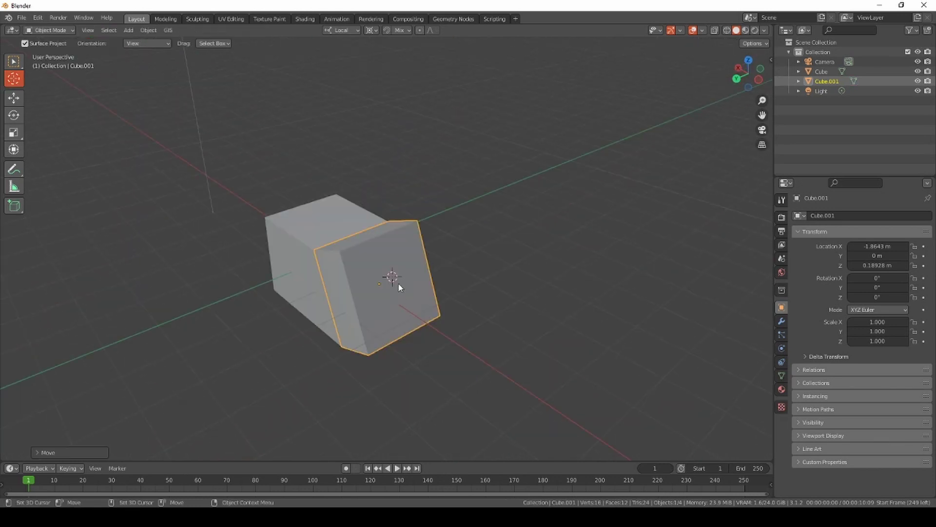
pyautogui.press('g')
pyautogui.rightClick(392, 277)
pyautogui.click(153, 44)
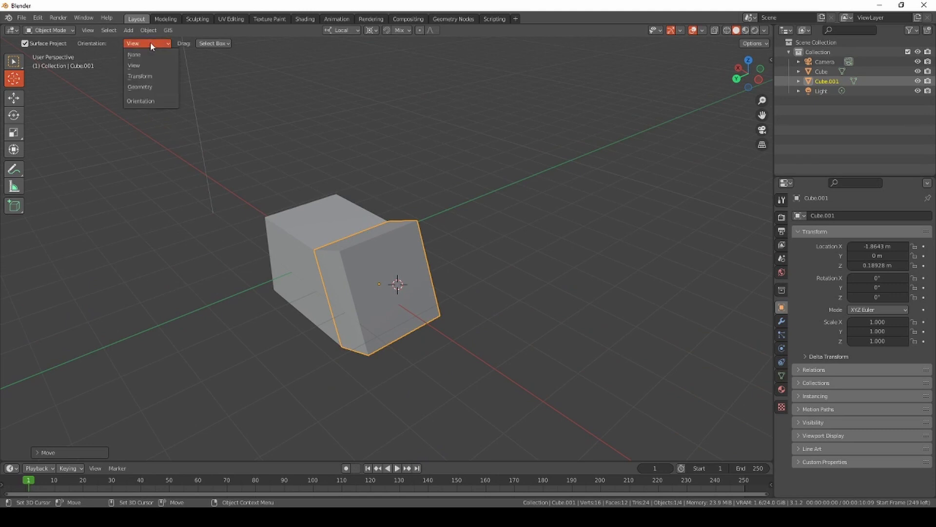
pyautogui.click(154, 88)
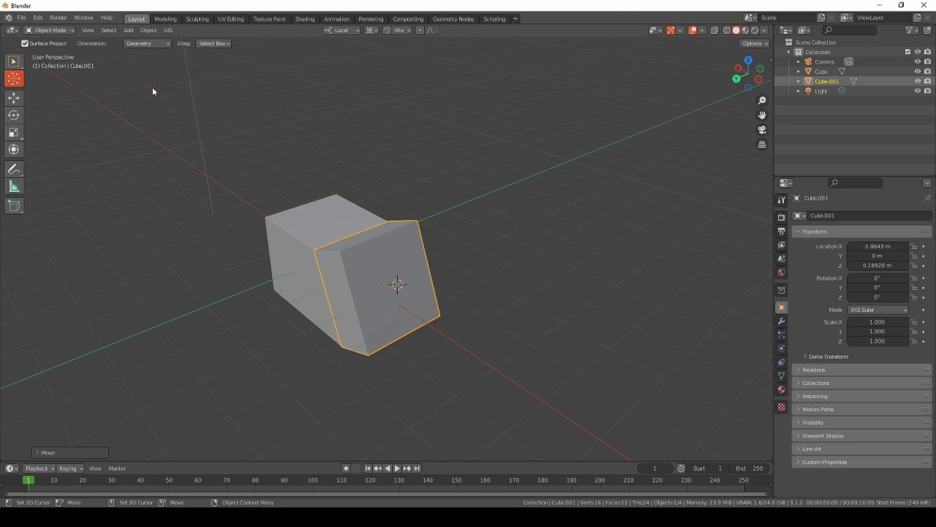
pyautogui.moveTo(398, 285); pyautogui.dragTo(315, 223)
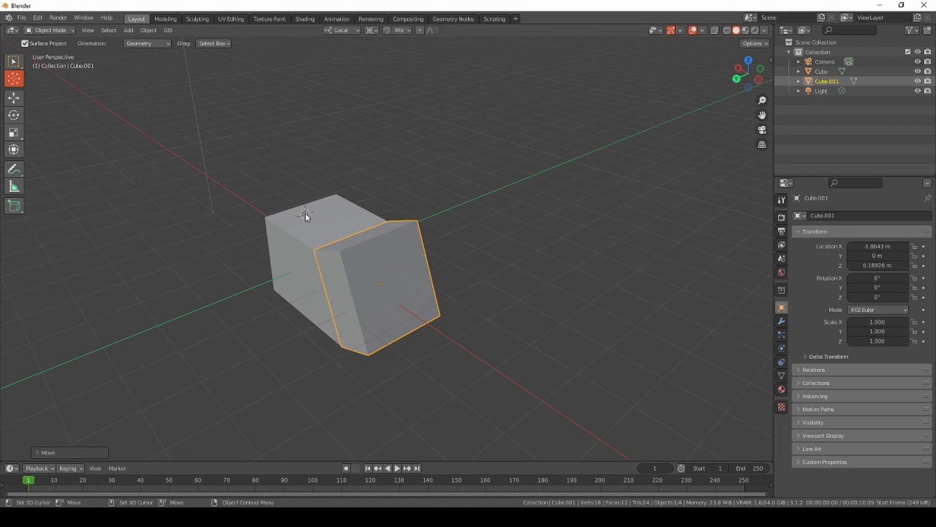
pyautogui.click(393, 282)
# Add a new mesh cube at the 3D cursor on the tilted box's slanted face
pyautogui.click(128, 30)
pyautogui.moveTo(210, 39)
pyautogui.click(248, 47)
pyautogui.moveTo(381, 241); pyautogui.dragTo(414, 245, button='middle')
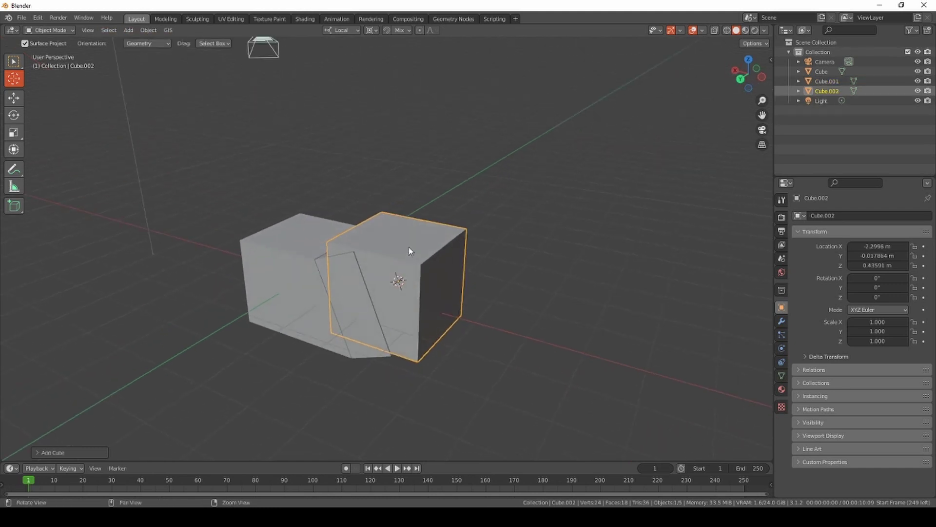
pyautogui.scroll(2, 419, 302)
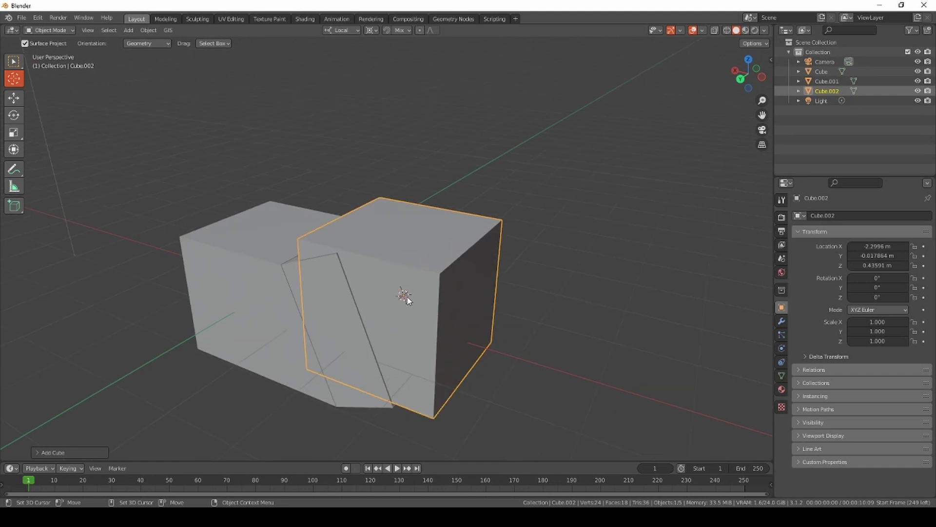
# Try the View alignment for the new cube, and set its Align option to 3D Cursor
pyautogui.click(87, 452)
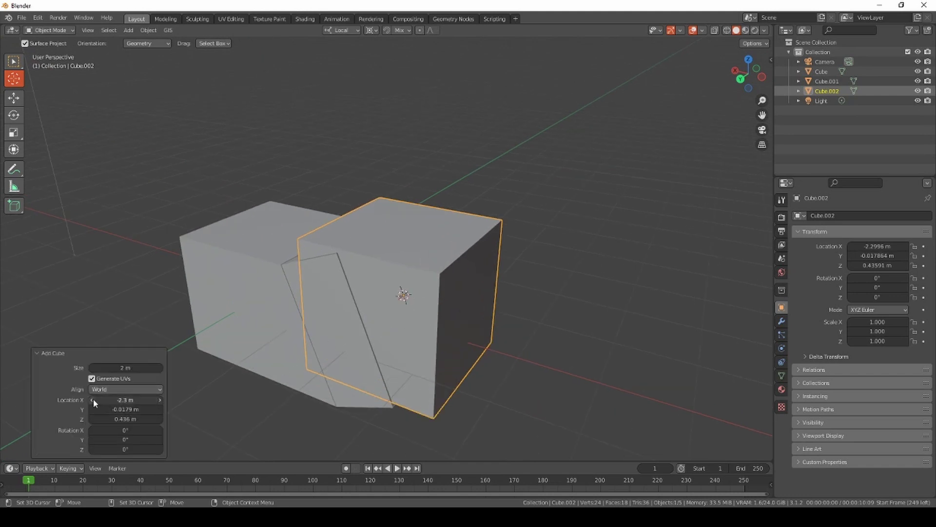
pyautogui.click(115, 390)
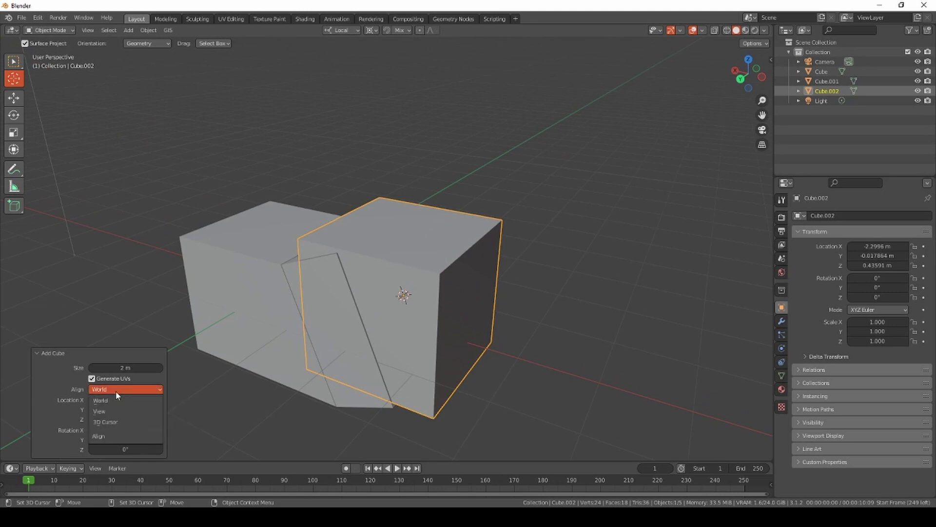
pyautogui.click(117, 411)
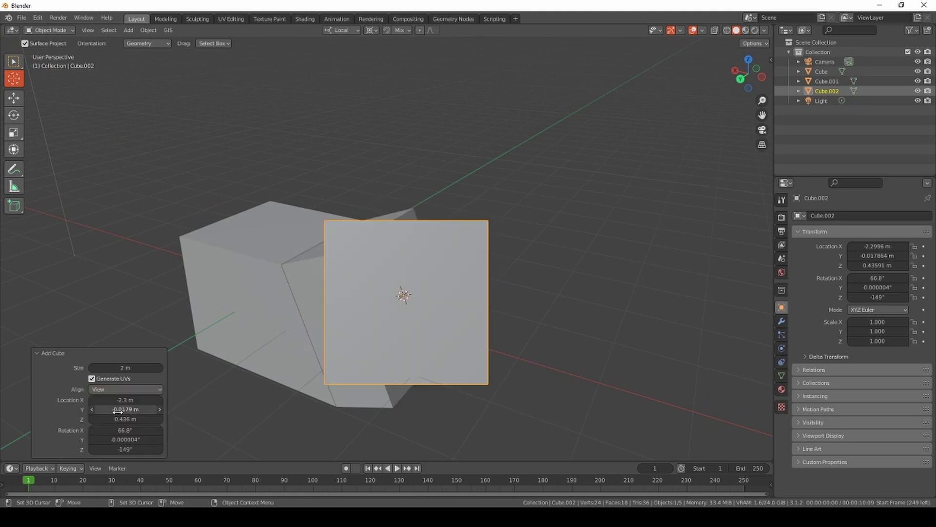
pyautogui.click(123, 389)
pyautogui.click(121, 422)
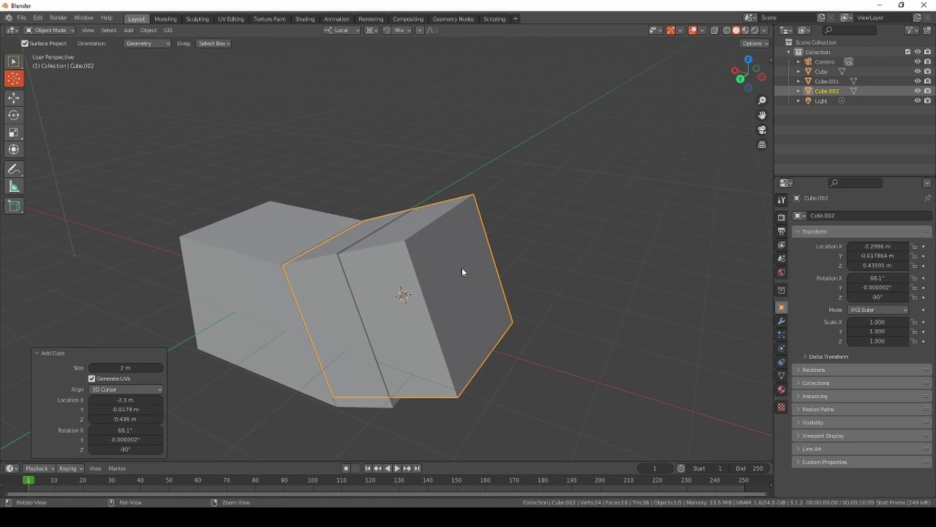
# Activate the Move tool for the new cube on the tilted box's slanted face
pyautogui.moveTo(461, 266)
pyautogui.mouseDown(button='middle')
pyautogui.moveTo(425, 224)
pyautogui.moveTo(514, 262)
pyautogui.moveTo(449, 276)
pyautogui.mouseUp(button='middle')
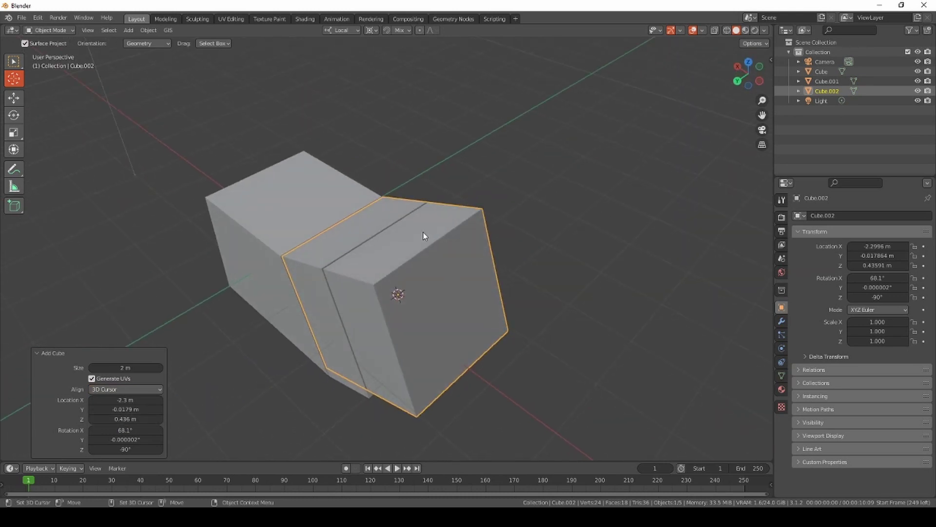
pyautogui.hotkey('shift', 'space')
pyautogui.press('g')
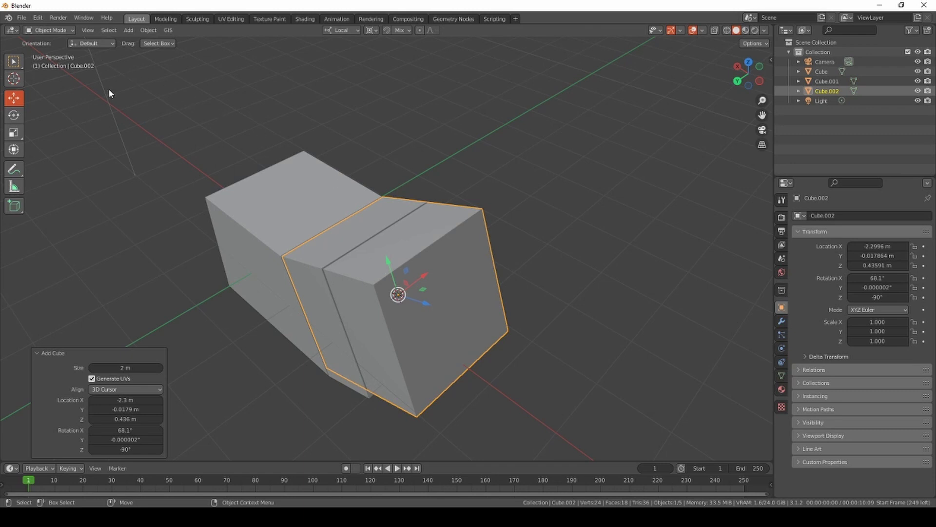
# In the Editing preferences, set new objects to align to the 3D Cursor by default, and close the preferences
pyautogui.click(39, 17)
pyautogui.click(49, 157)
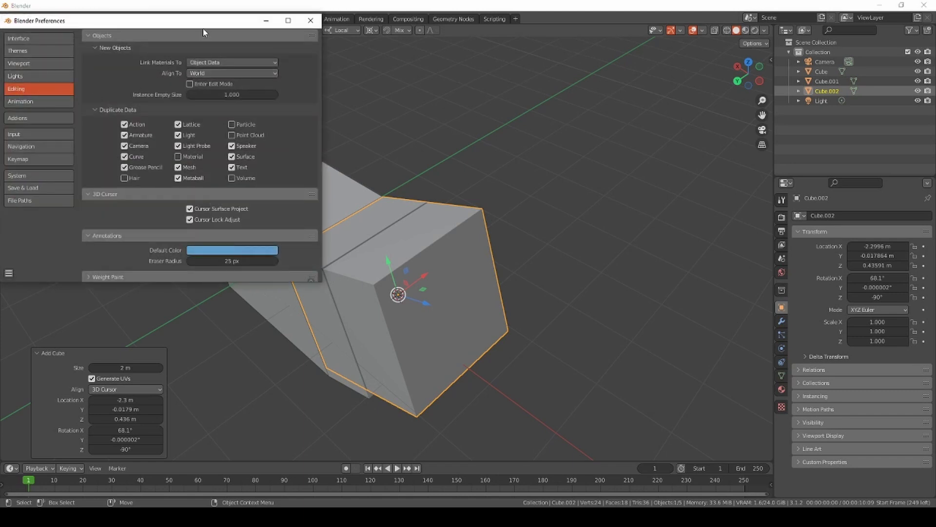
pyautogui.moveTo(206, 21); pyautogui.dragTo(335, 82)
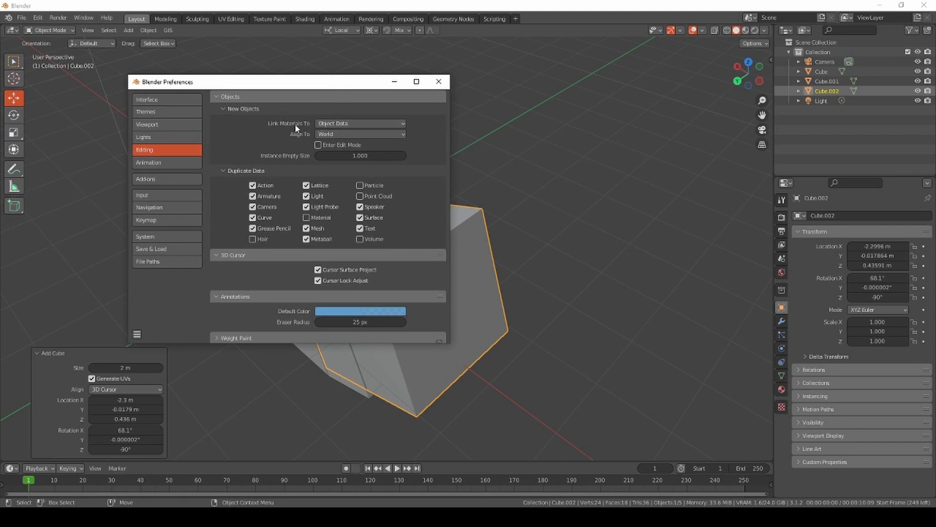
pyautogui.click(357, 123)
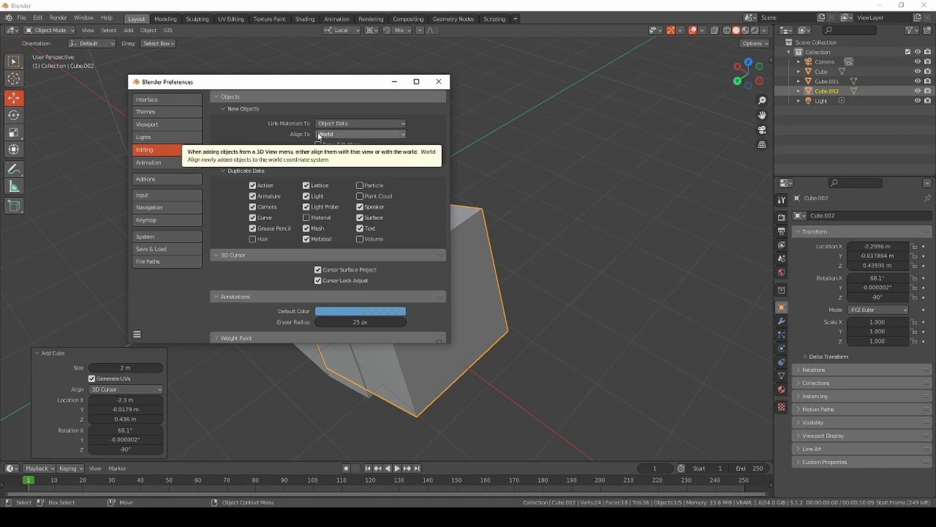
pyautogui.click(319, 136)
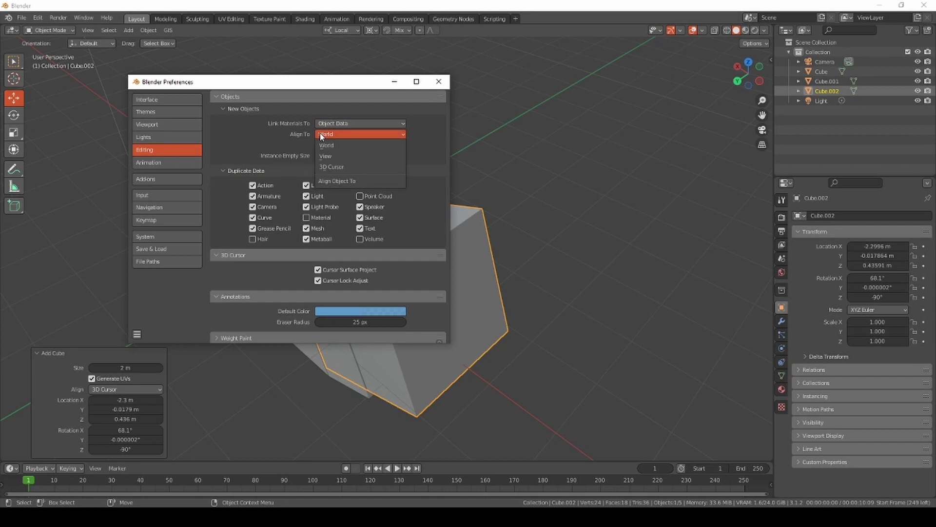
pyautogui.click(346, 168)
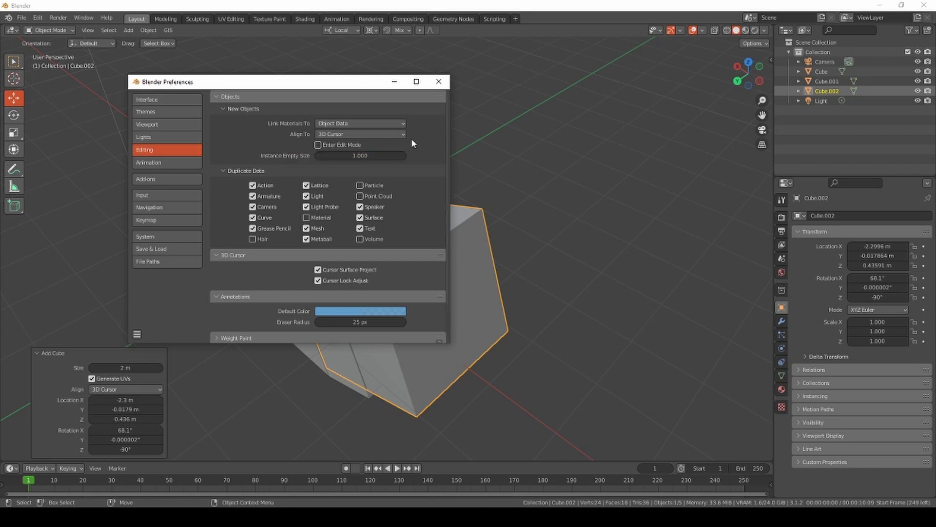
pyautogui.click(438, 82)
# Enter Edit Mode on the newly added cube
pyautogui.moveTo(438, 277)
pyautogui.mouseDown(button='middle')
pyautogui.moveTo(459, 253)
pyautogui.moveTo(449, 261)
pyautogui.mouseUp(button='middle')
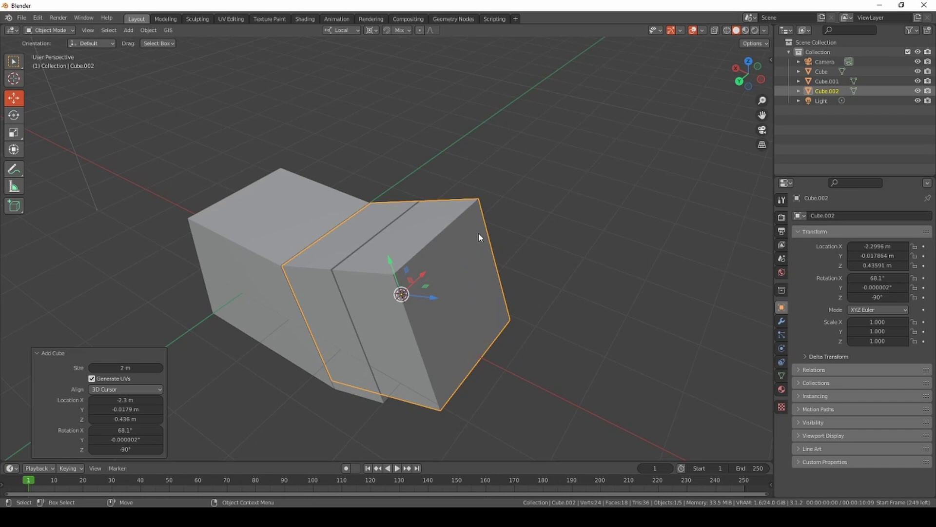
pyautogui.press('Tab')
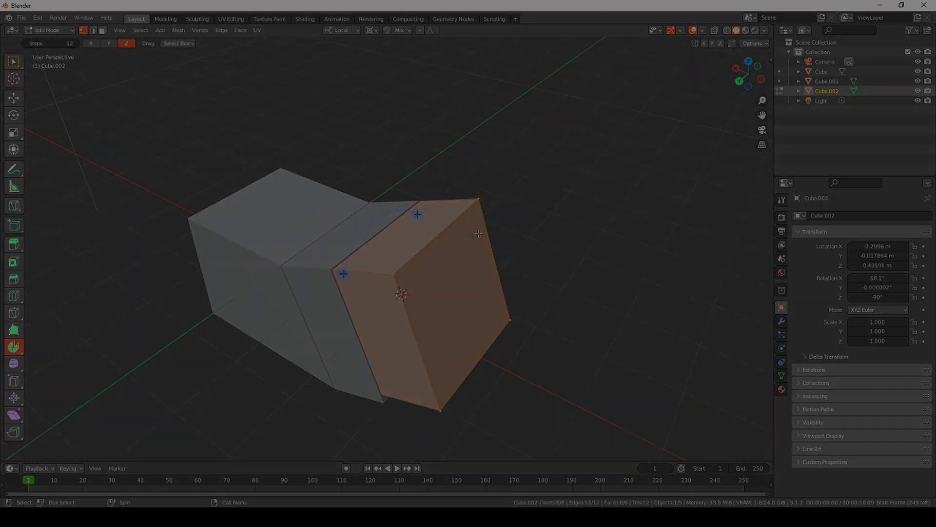